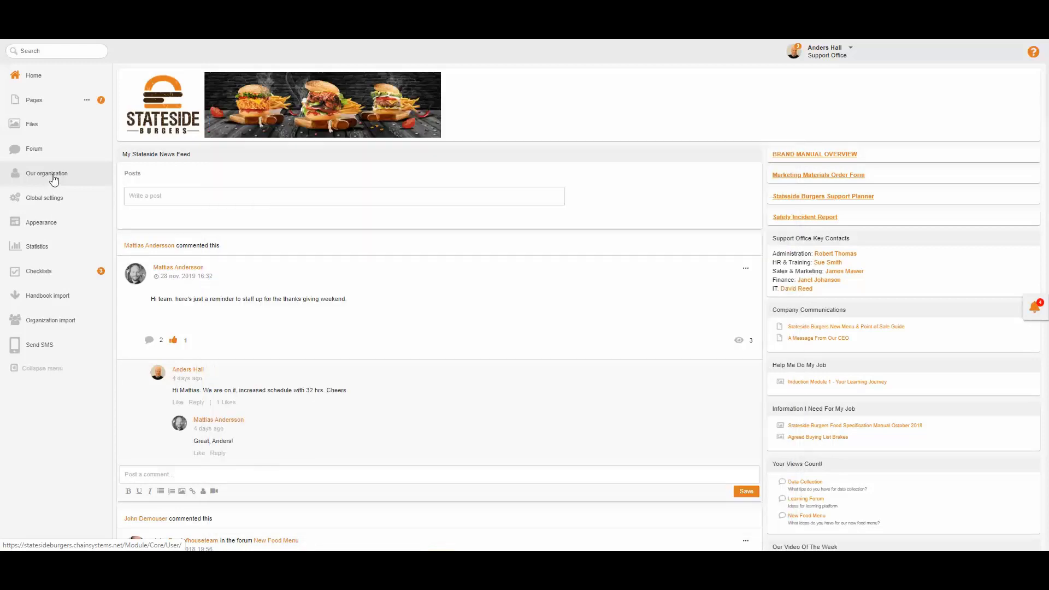
Open the 03 Support Team role from the organisation's roles for editing and bring up its function rights.
{"action": "left_click", "coordinate": [53, 179]}
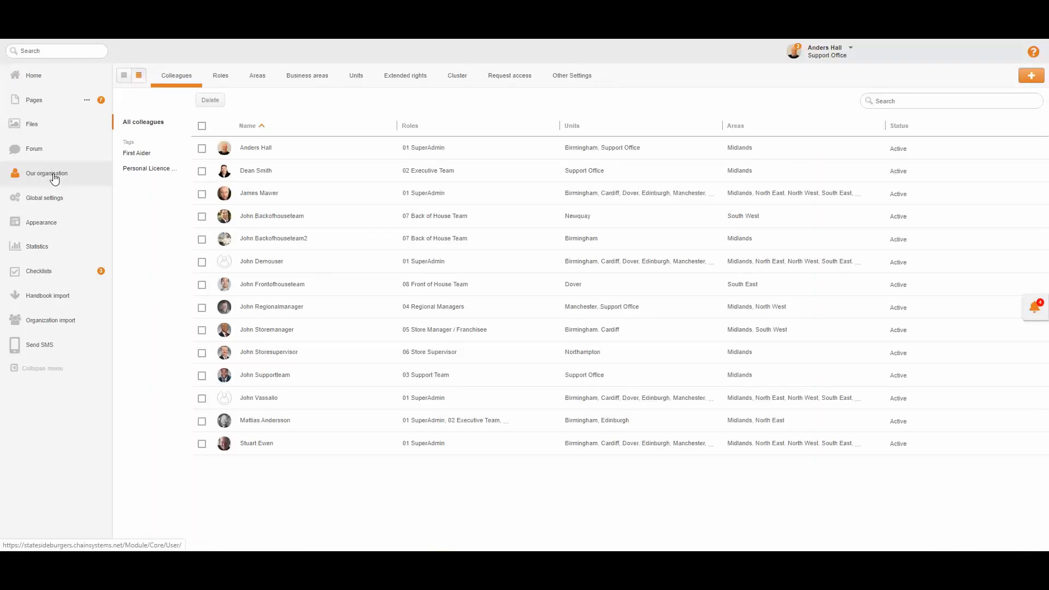
{"action": "left_click", "coordinate": [221, 80]}
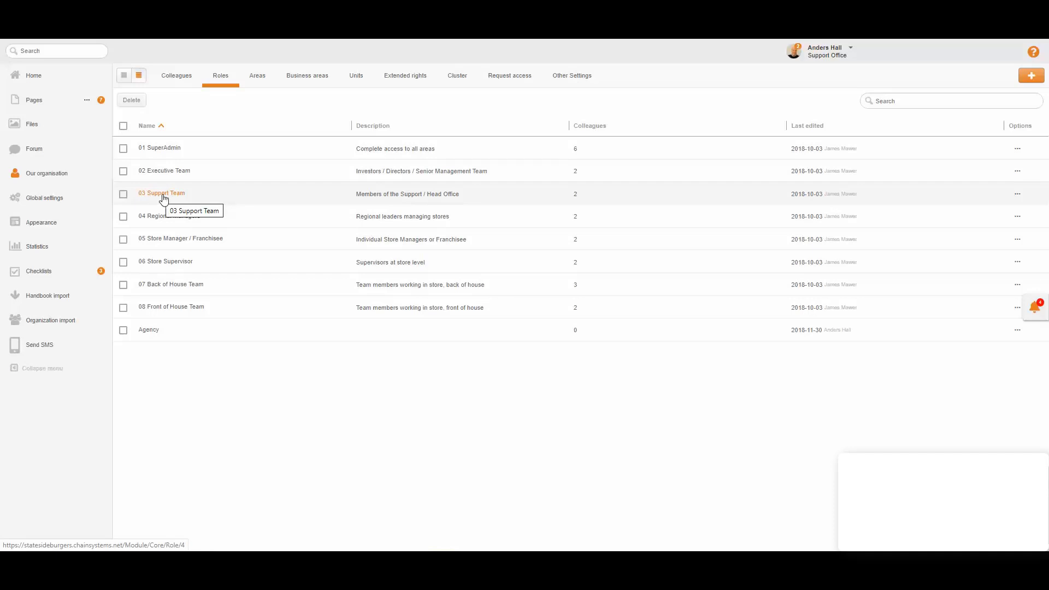
{"action": "left_click", "coordinate": [163, 196]}
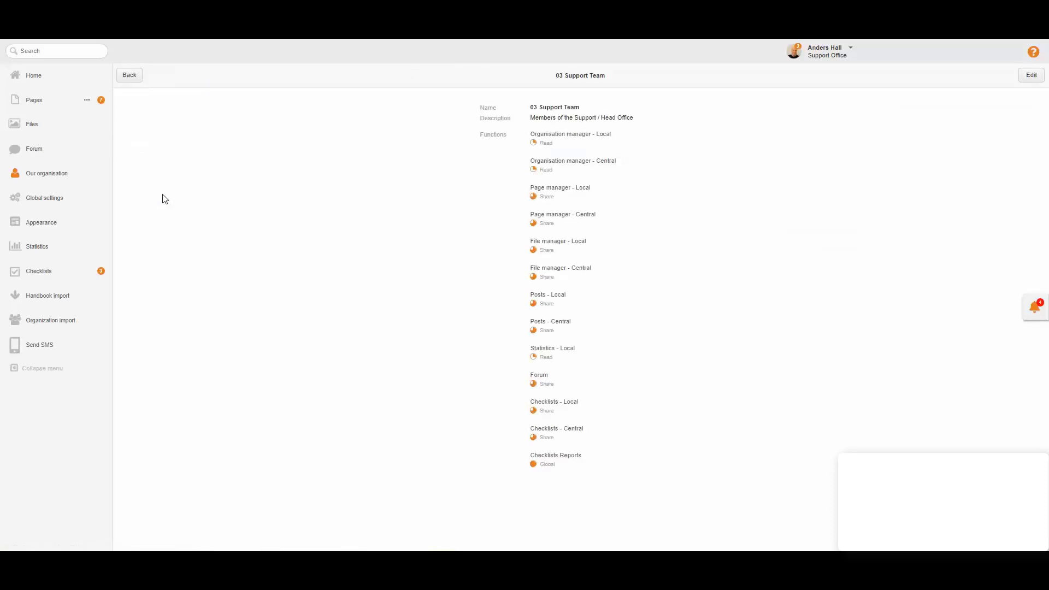
{"action": "left_click", "coordinate": [1036, 78]}
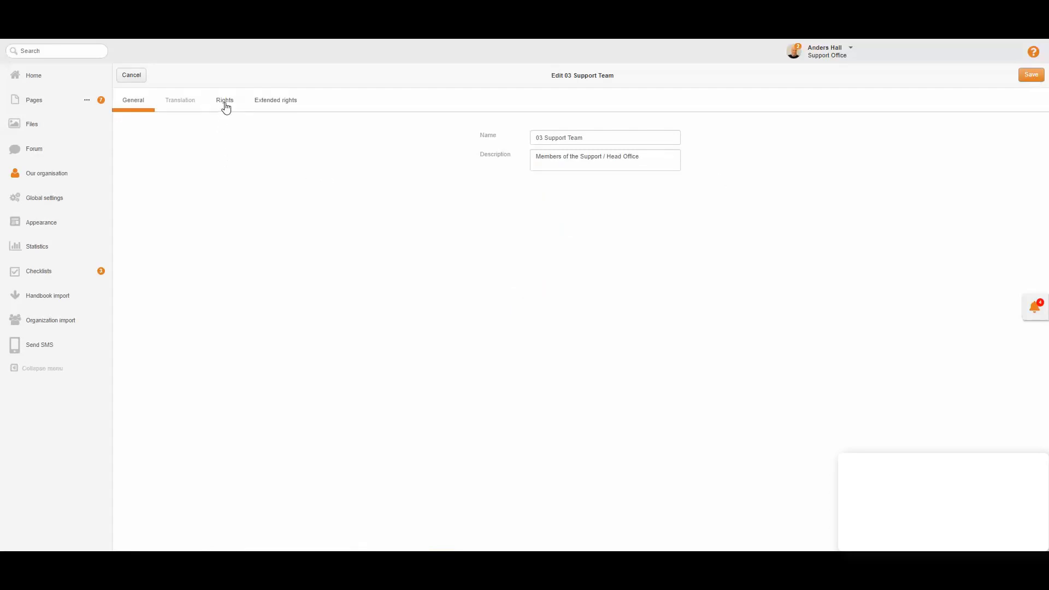
{"action": "left_click", "coordinate": [226, 107]}
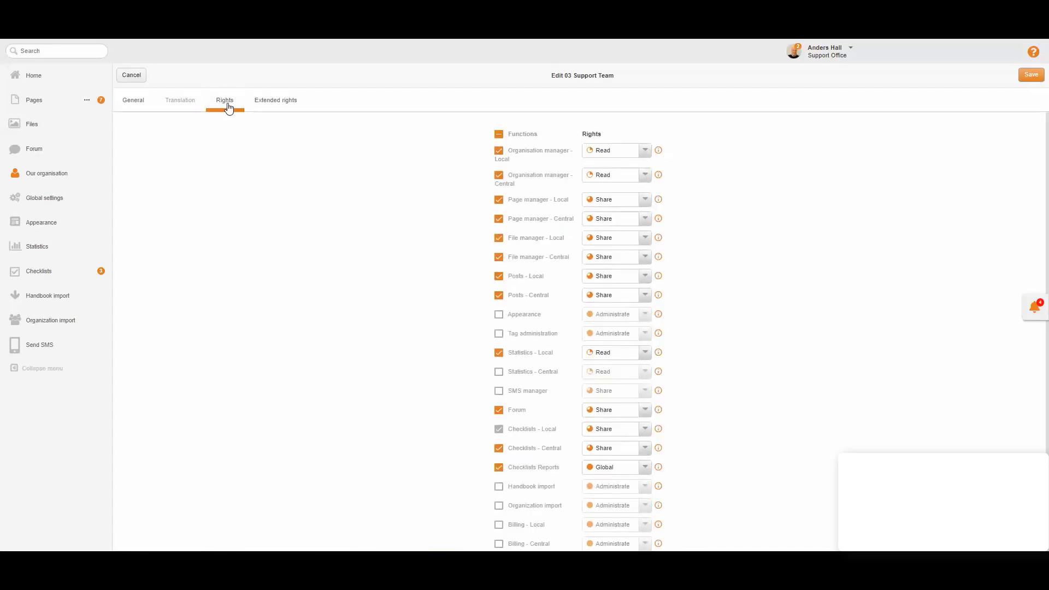
{"action": "scroll", "coordinate": [531, 320], "scroll_direction": "down", "scroll_amount": 2}
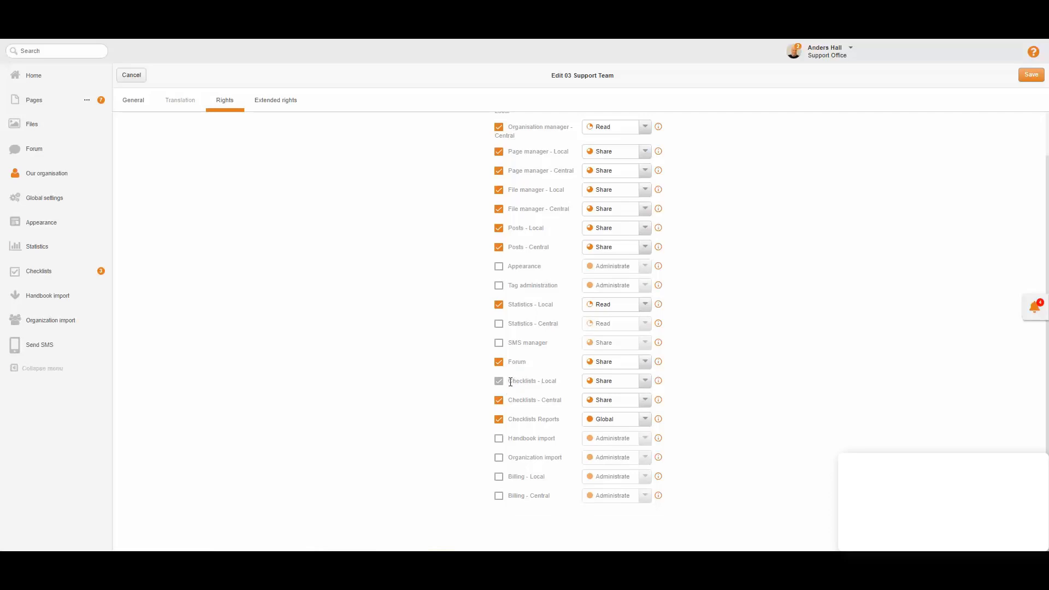
Set the role's Checklists - Central right to Write.
{"action": "left_click_drag", "start_coordinate": [510, 381], "coordinate": [568, 422]}
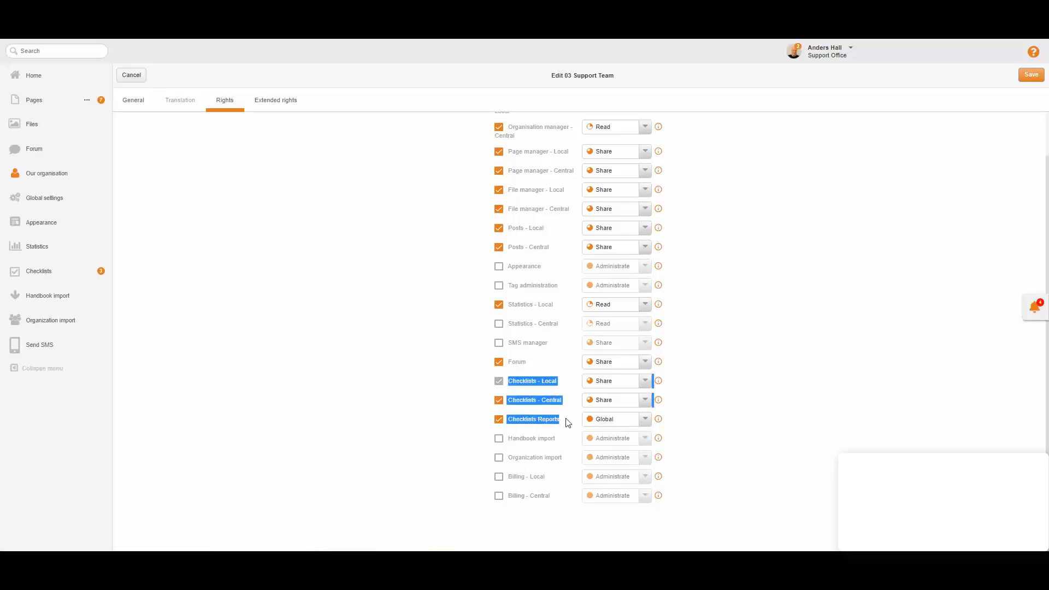
{"action": "left_click", "coordinate": [537, 383]}
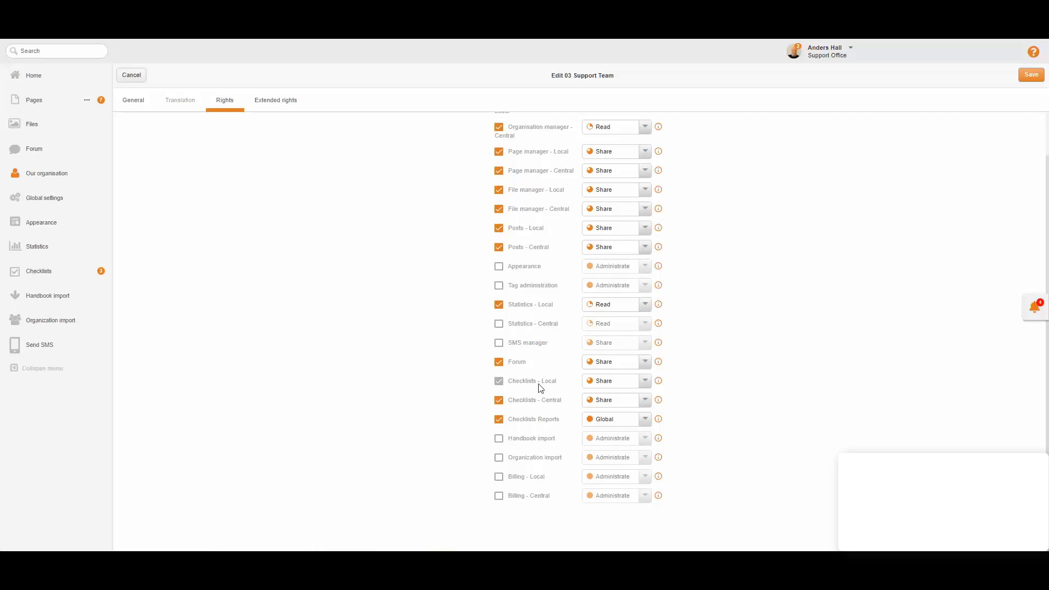
{"action": "left_click", "coordinate": [640, 385]}
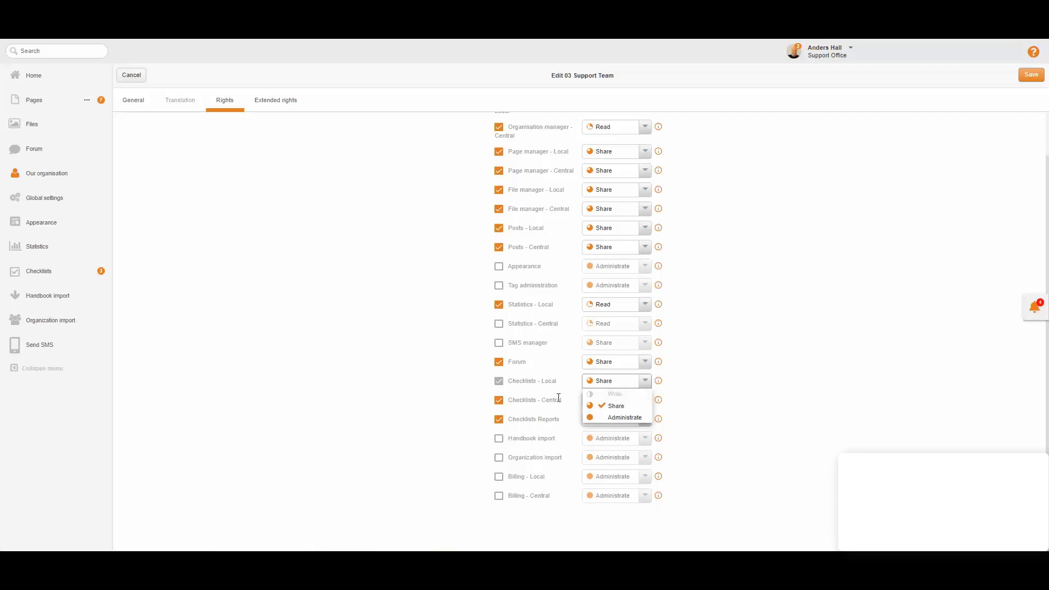
{"action": "left_click", "coordinate": [615, 405]}
{"action": "left_click", "coordinate": [606, 403]}
{"action": "left_click", "coordinate": [611, 411]}
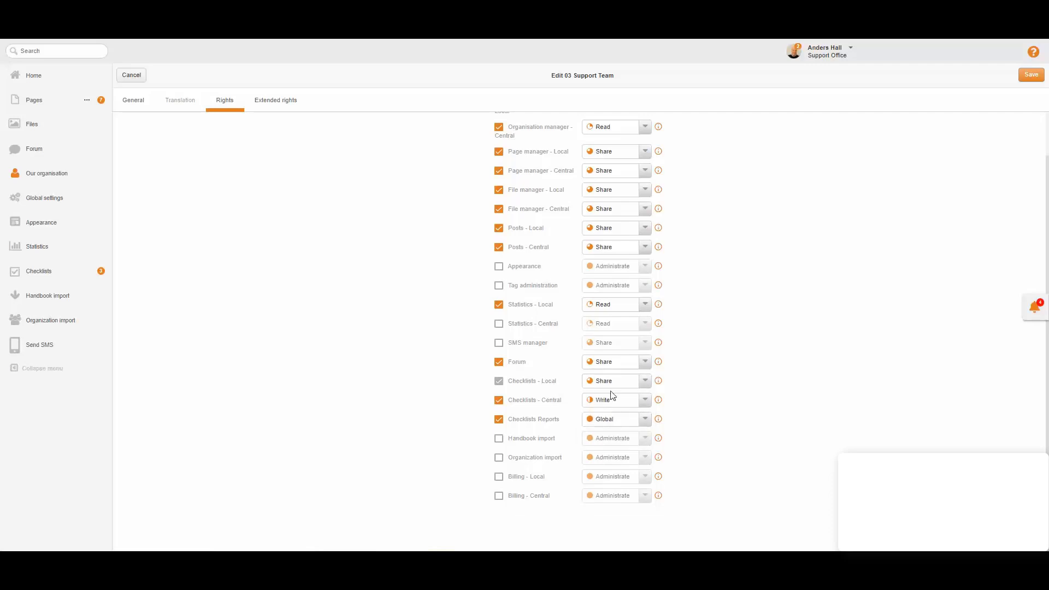
Try the Write level for the Checklists - Local right, and set it back to Share.
{"action": "left_click", "coordinate": [611, 384]}
{"action": "left_click", "coordinate": [613, 393]}
{"action": "left_click", "coordinate": [632, 390]}
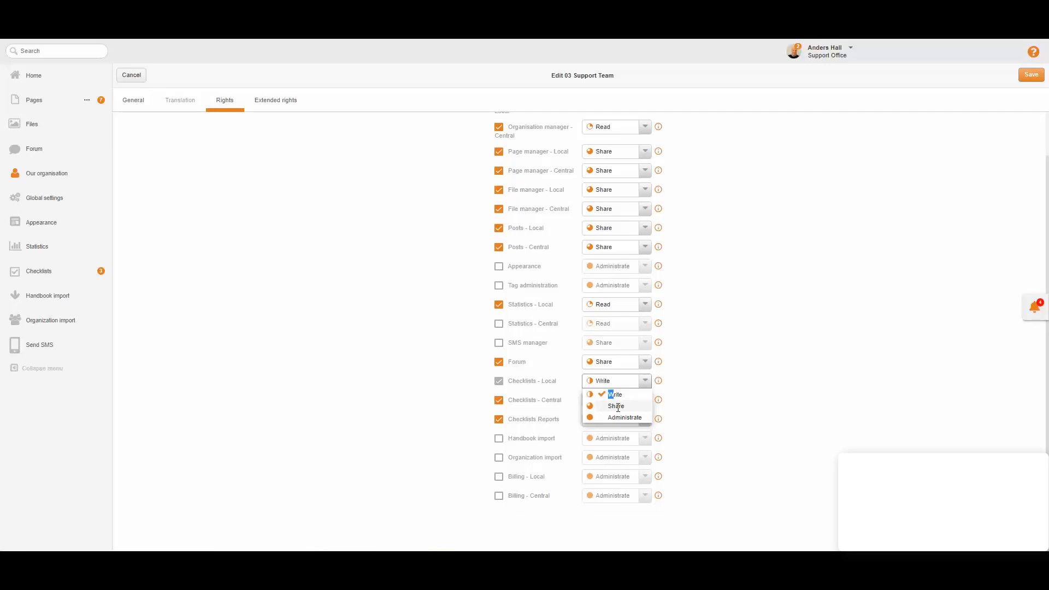
{"action": "left_click", "coordinate": [618, 406]}
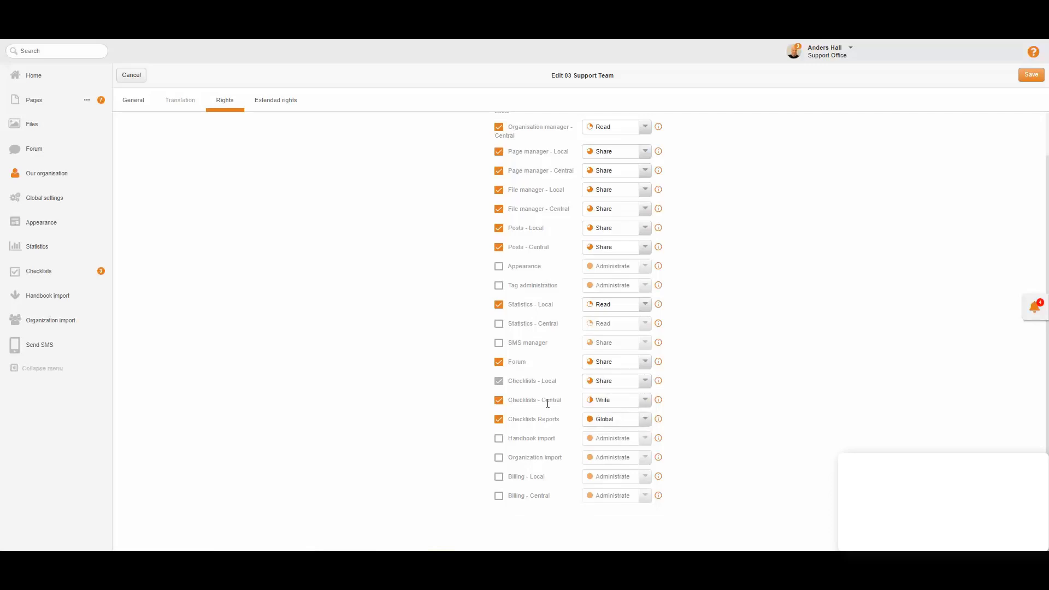
Examine the level options offered for the Checklists - Local, Checklists - Central and Checklists Reports rights.
{"action": "left_click", "coordinate": [602, 385]}
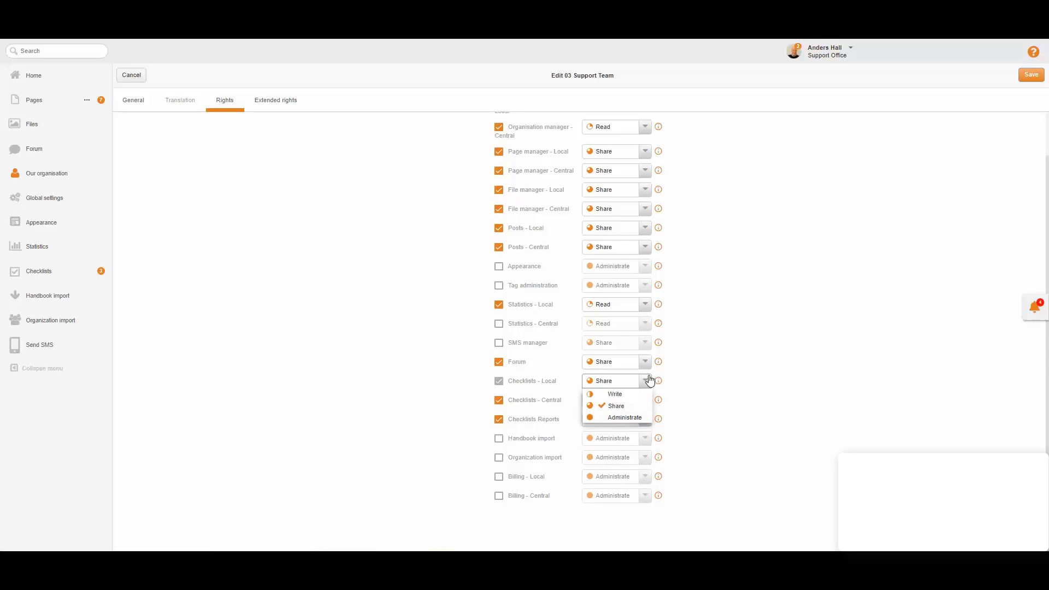
{"action": "left_click", "coordinate": [704, 379]}
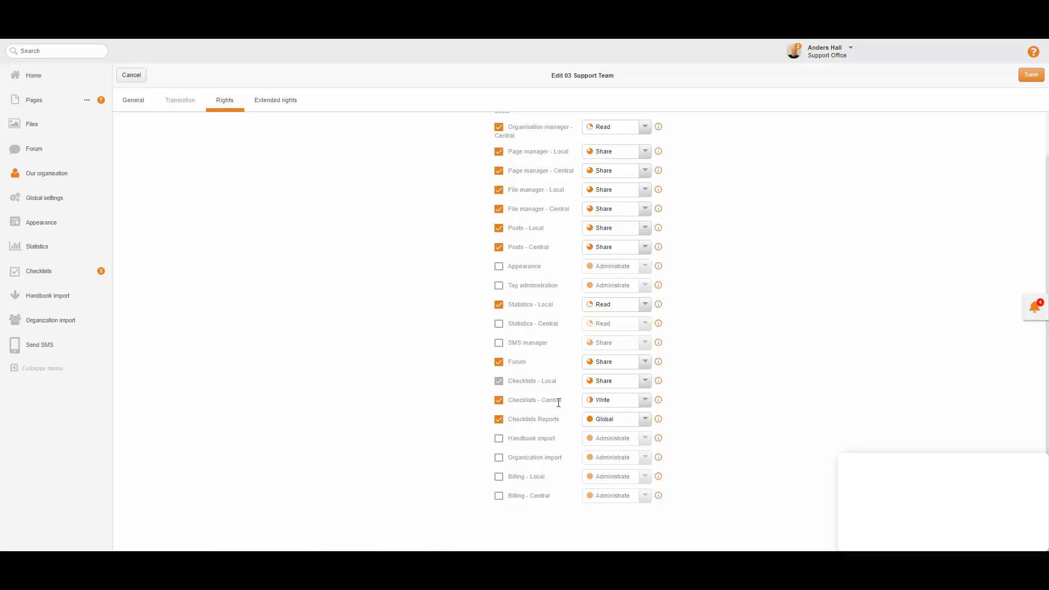
{"action": "left_click_drag", "start_coordinate": [559, 402], "coordinate": [535, 404]}
{"action": "left_click", "coordinate": [624, 404]}
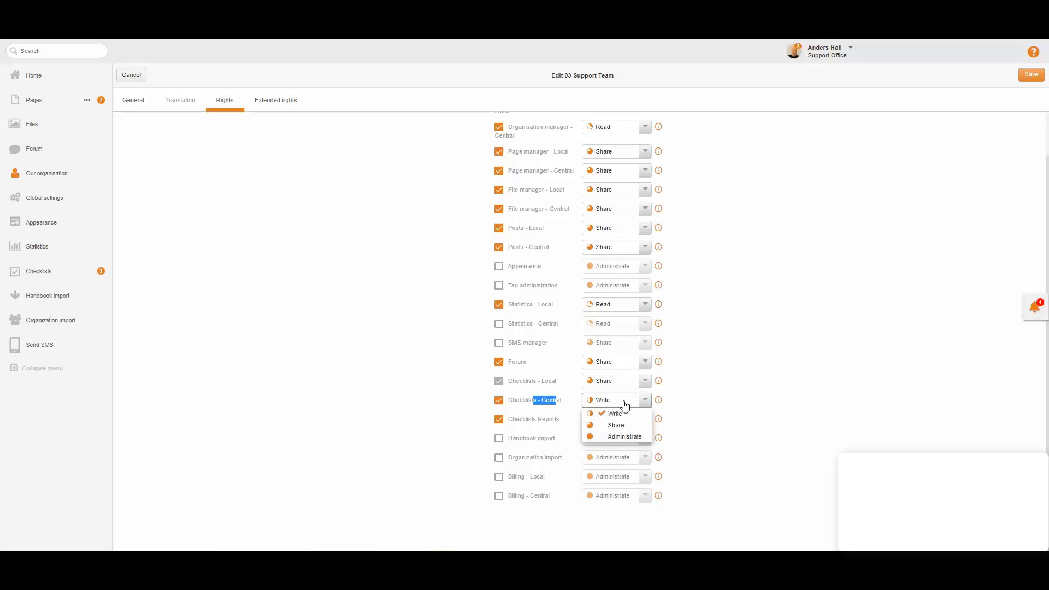
{"action": "left_click", "coordinate": [624, 404]}
{"action": "mouse_move", "coordinate": [659, 404]}
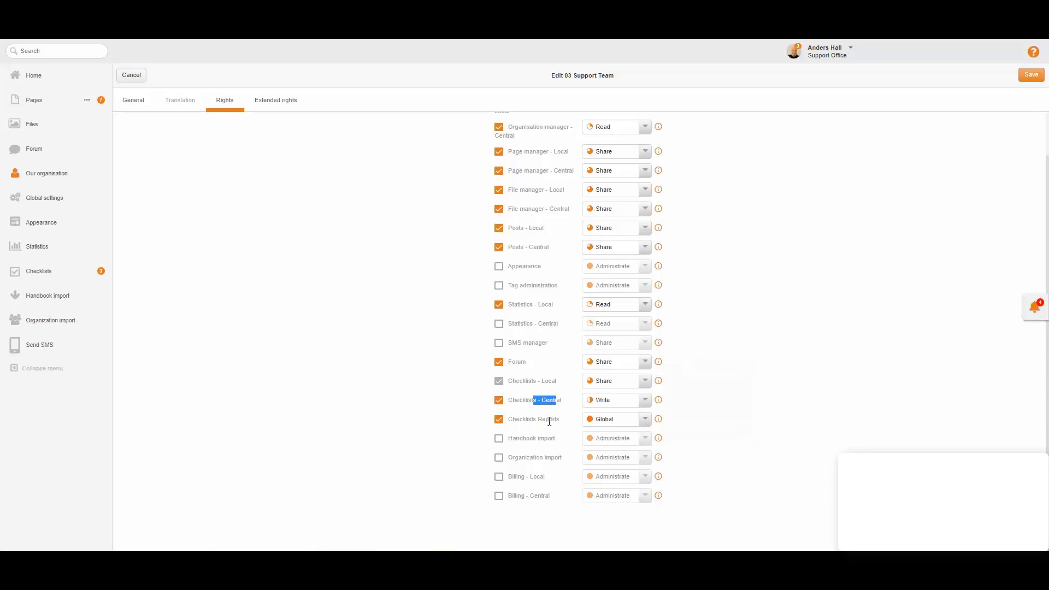
{"action": "left_click", "coordinate": [605, 421]}
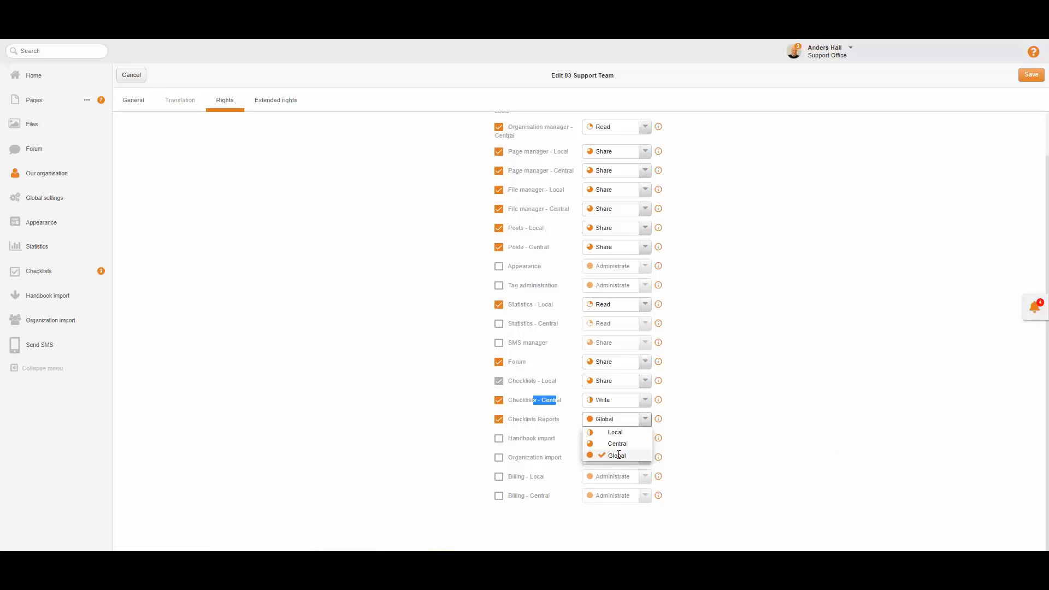
{"action": "left_click", "coordinate": [706, 346]}
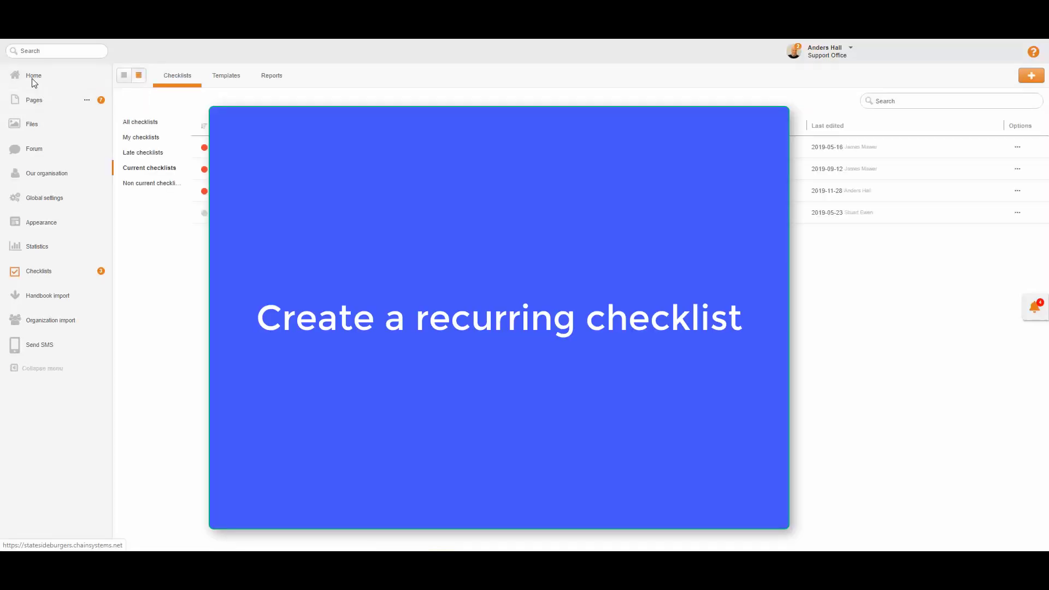
Create a new checklist and name it "Daily cleaning checklist".
{"action": "left_click", "coordinate": [32, 80]}
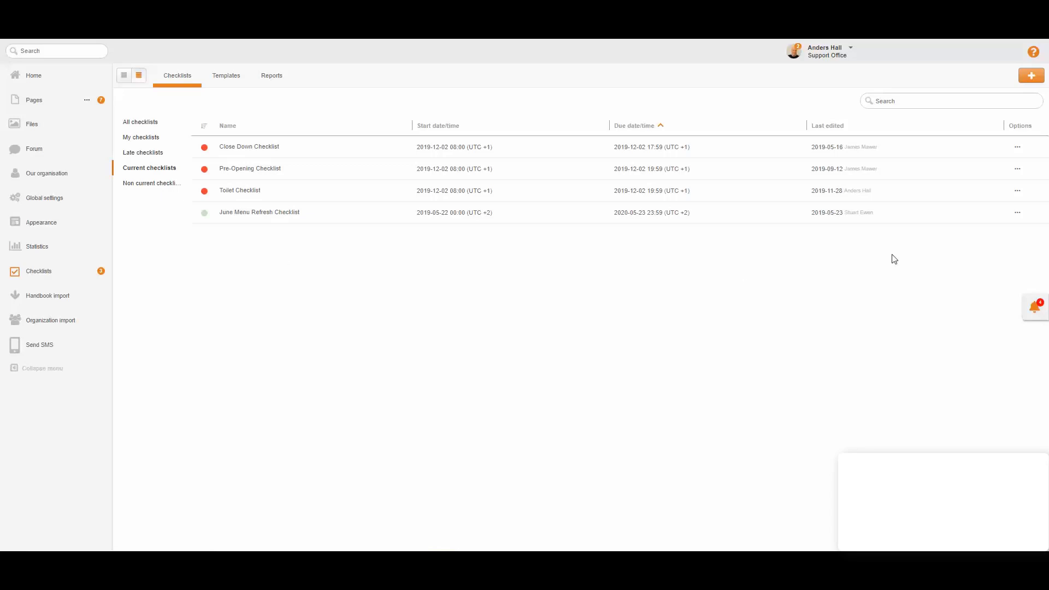
{"action": "left_click", "coordinate": [1034, 79]}
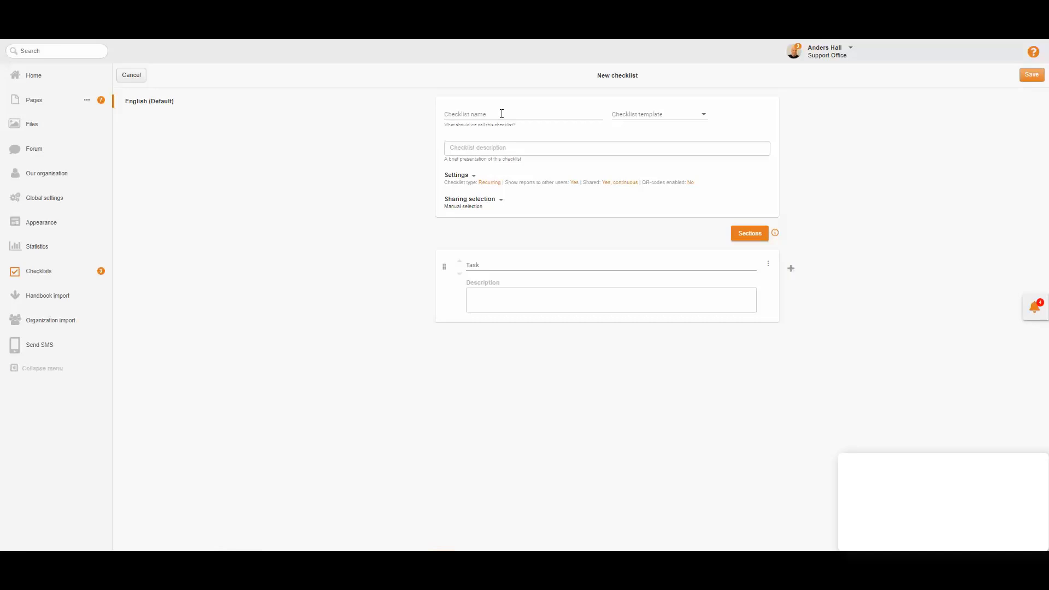
{"action": "left_click", "coordinate": [495, 112]}
{"action": "type", "text": "Daily"}
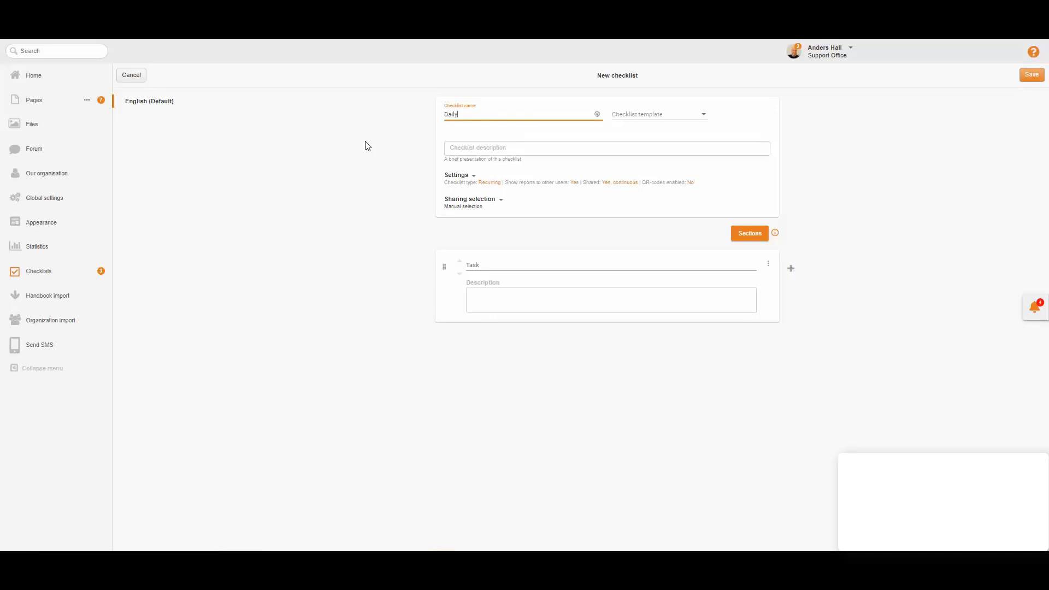
{"action": "type", "text": " cleaning checklist"}
Look at the available checklist templates and the checklist description field.
{"action": "left_click", "coordinate": [653, 124]}
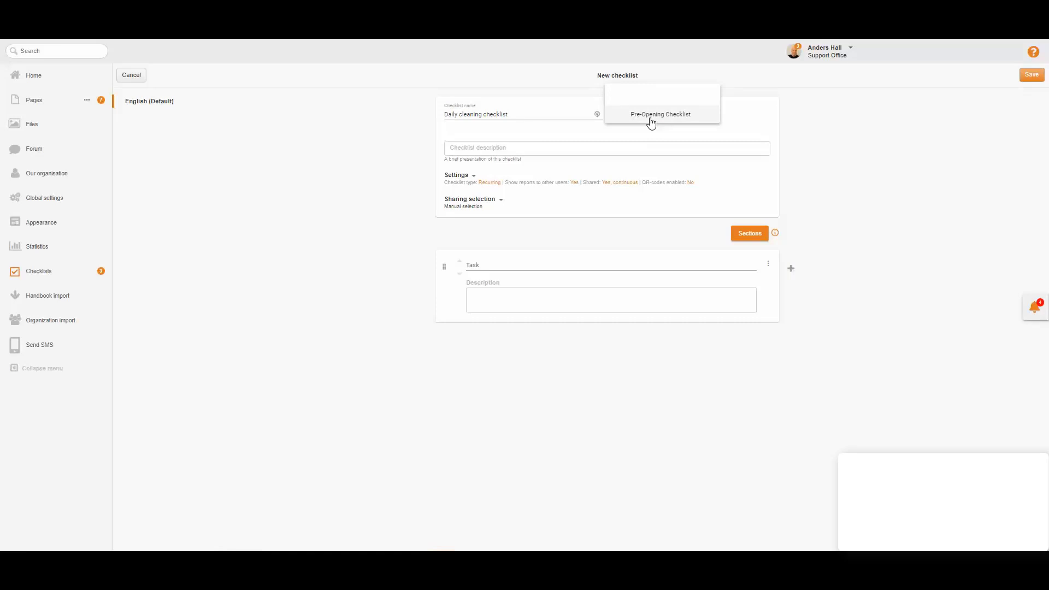
{"action": "left_click", "coordinate": [625, 142]}
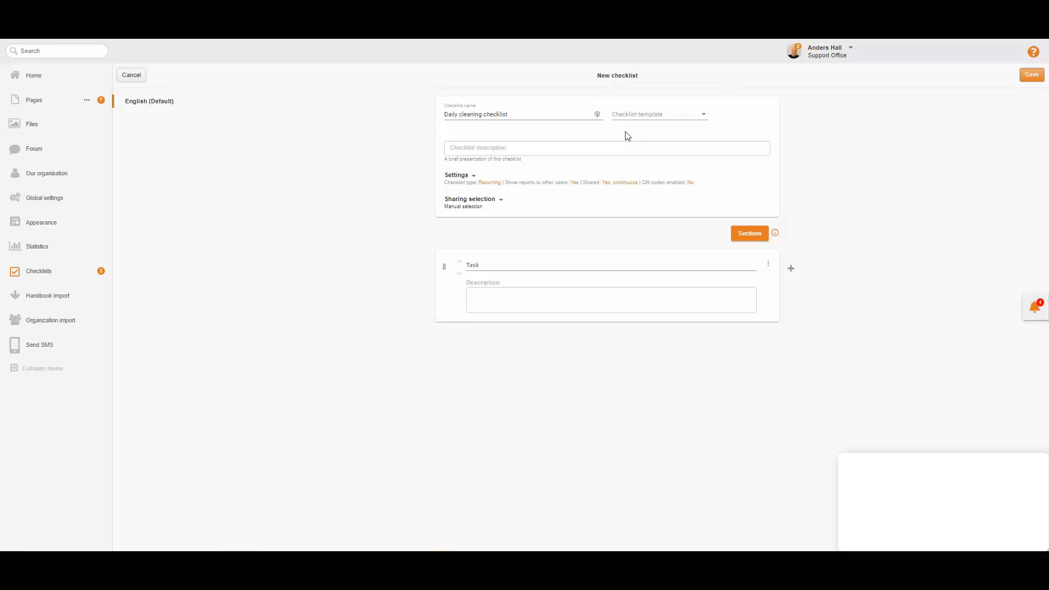
{"action": "left_click", "coordinate": [475, 147]}
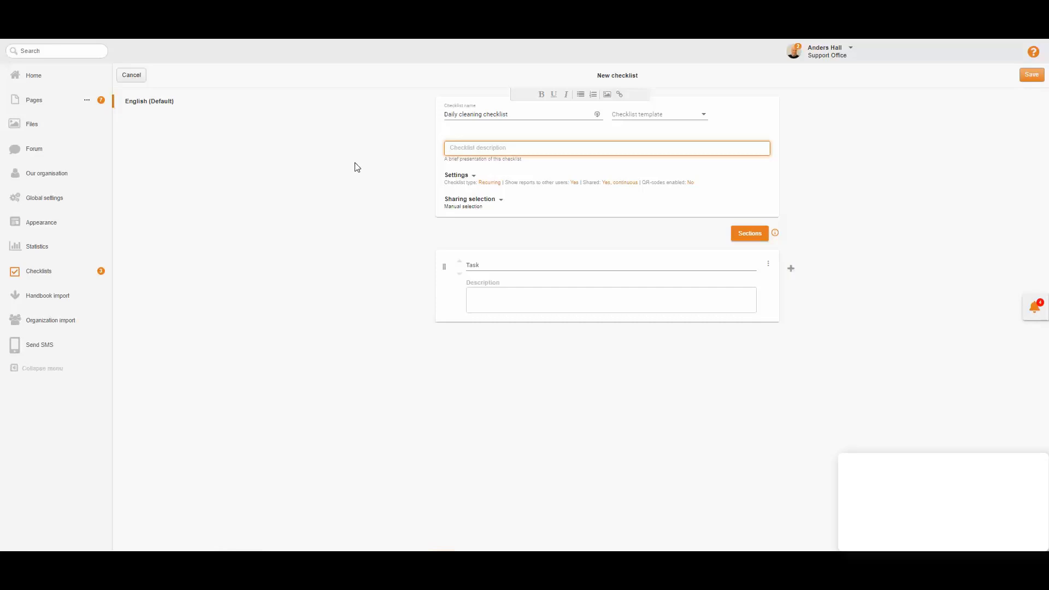
In the checklist settings, keep sharing on Continuous and set the repeat frequency to Daily.
{"action": "left_click", "coordinate": [459, 177]}
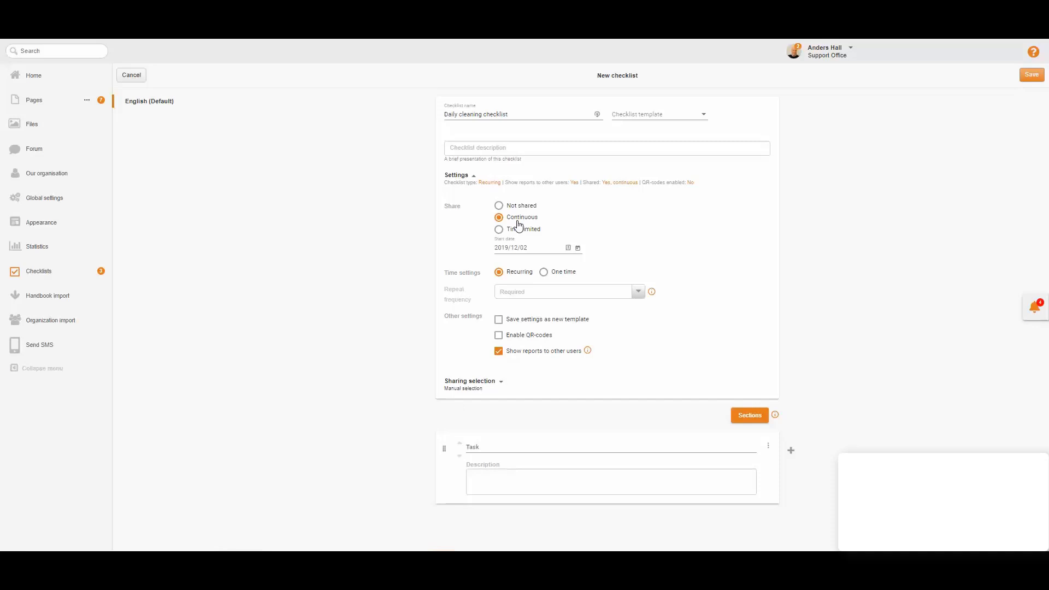
{"action": "left_click", "coordinate": [499, 232]}
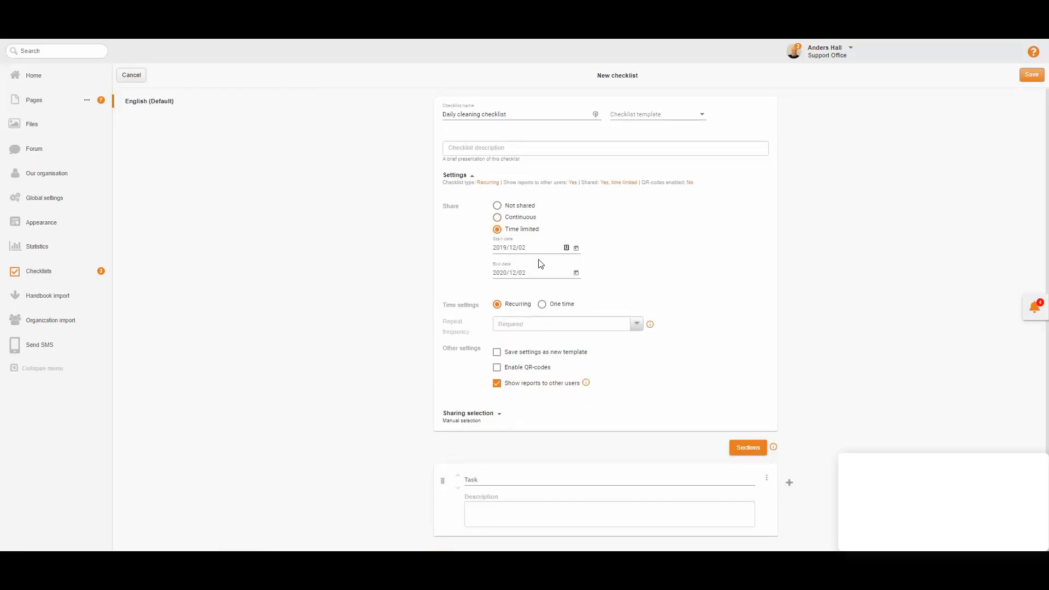
{"action": "left_click", "coordinate": [498, 218]}
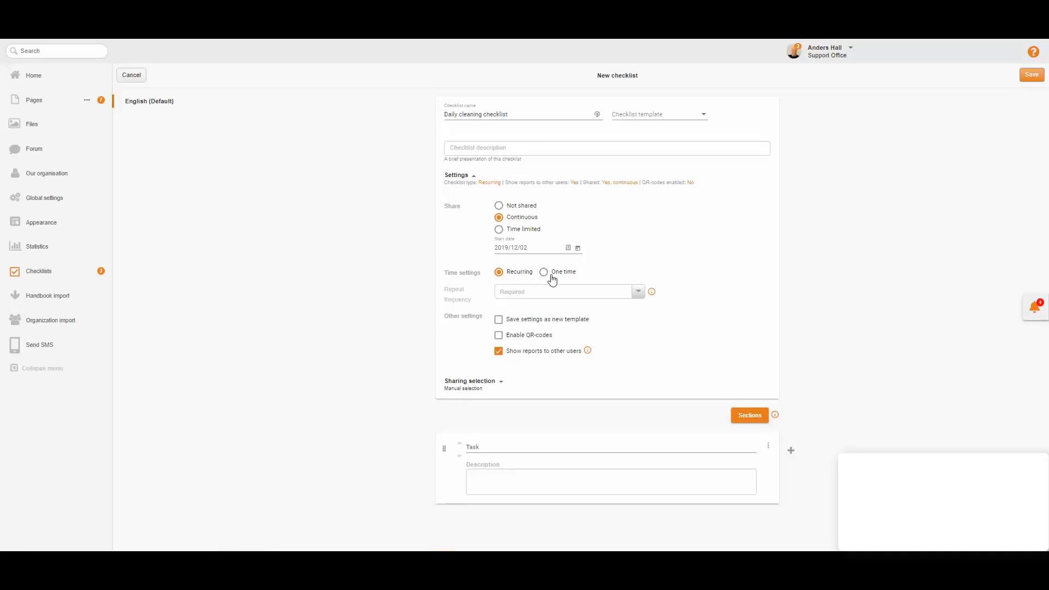
{"action": "left_click", "coordinate": [518, 292]}
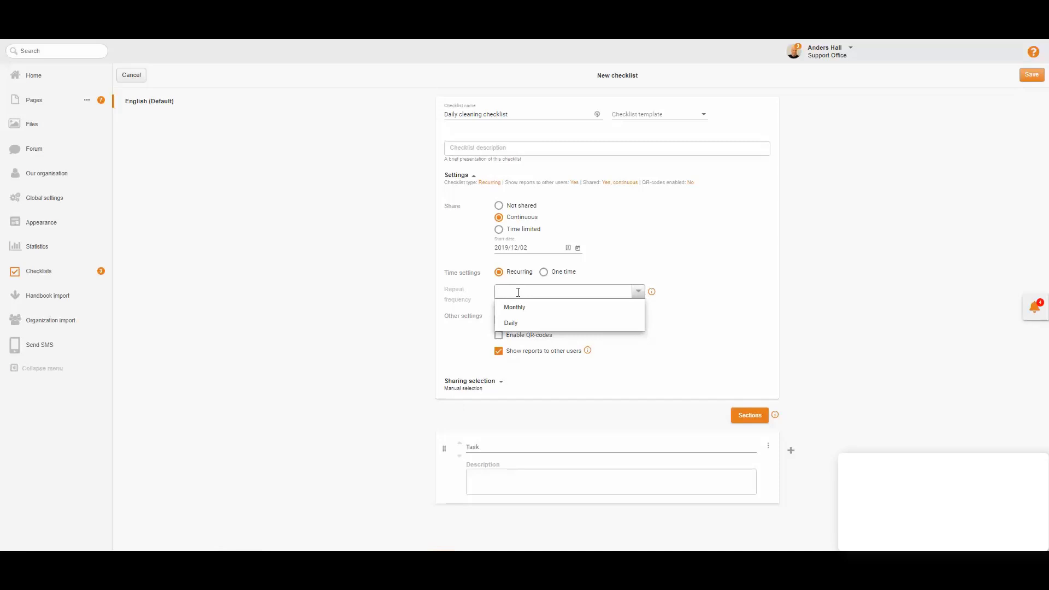
{"action": "left_click", "coordinate": [510, 325]}
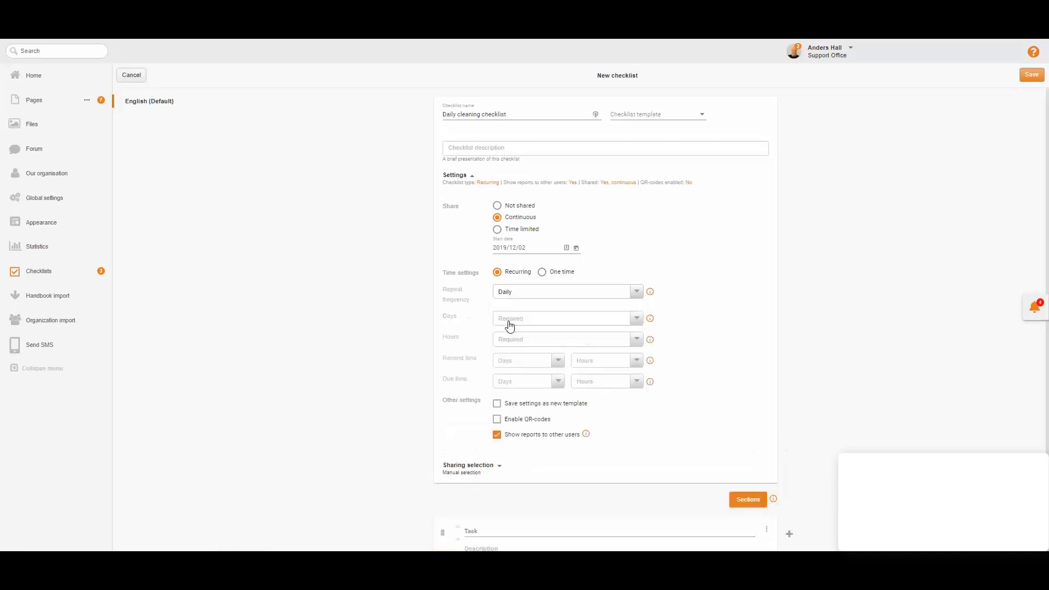
Select every day from Monday to Sunday as the checklist's recurring days.
{"action": "left_click", "coordinate": [541, 322]}
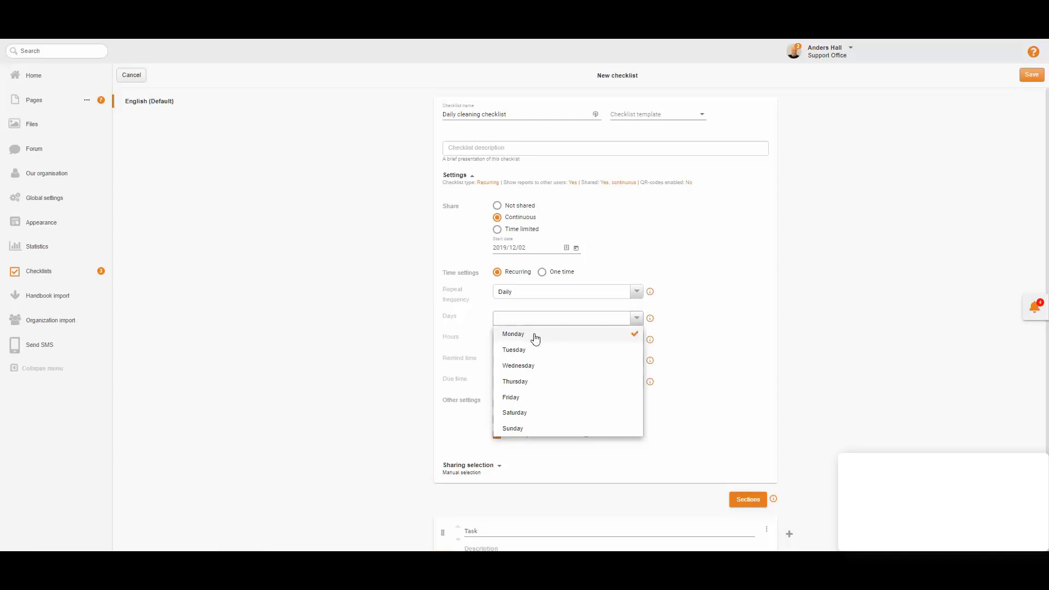
{"action": "left_click", "coordinate": [530, 368]}
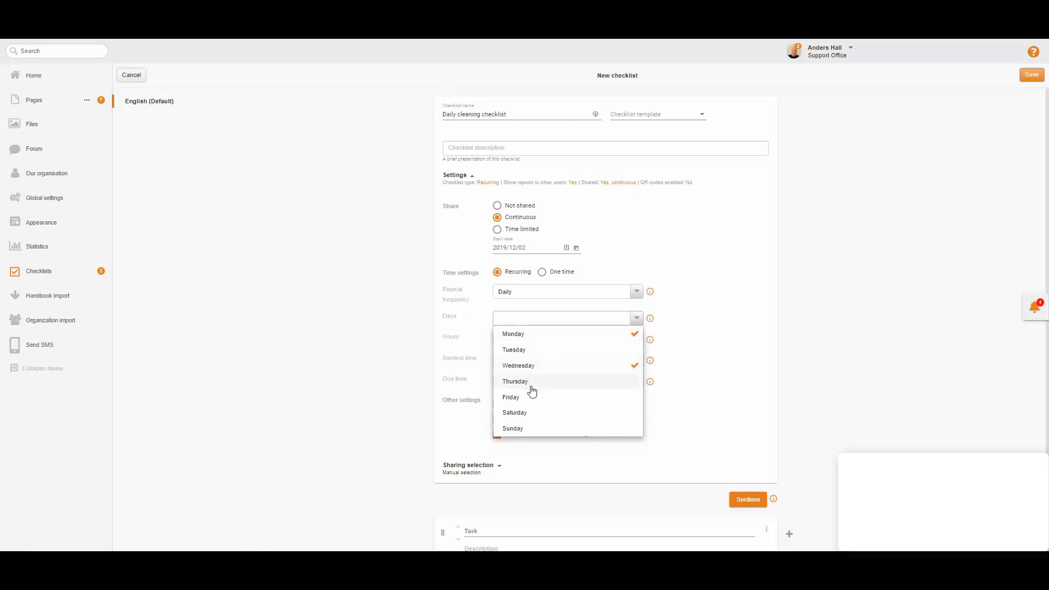
{"action": "left_click", "coordinate": [531, 399]}
{"action": "left_click", "coordinate": [530, 383]}
{"action": "left_click", "coordinate": [530, 413]}
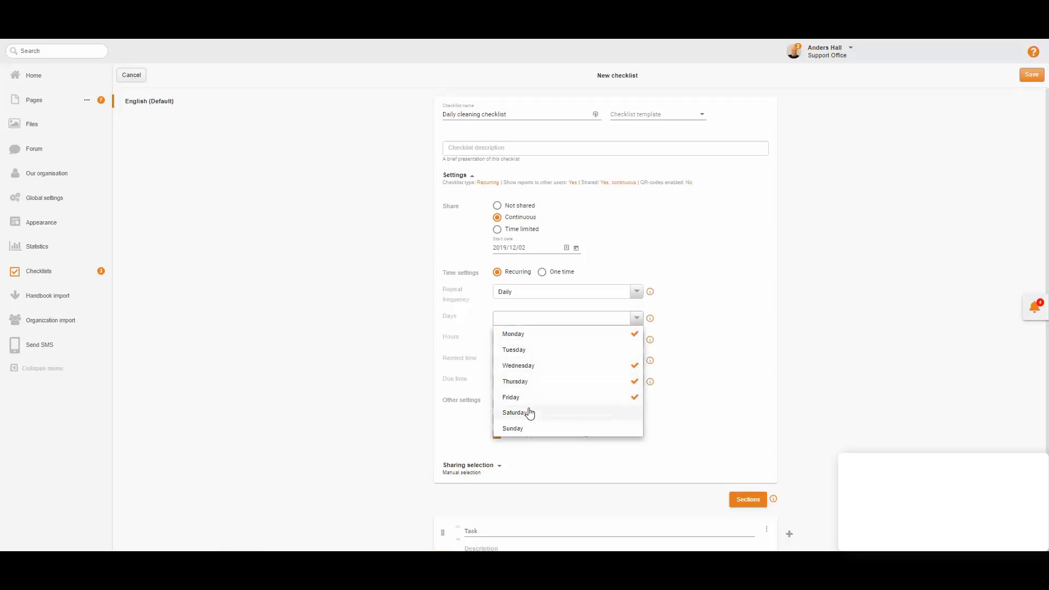
{"action": "left_click", "coordinate": [526, 425]}
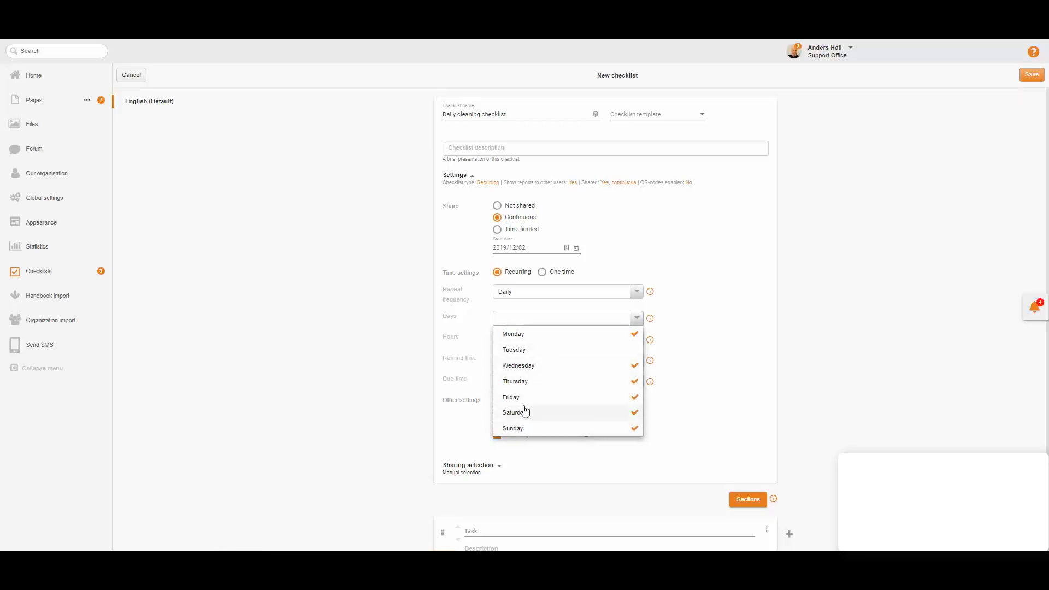
{"action": "left_click", "coordinate": [526, 355]}
{"action": "left_click", "coordinate": [520, 372]}
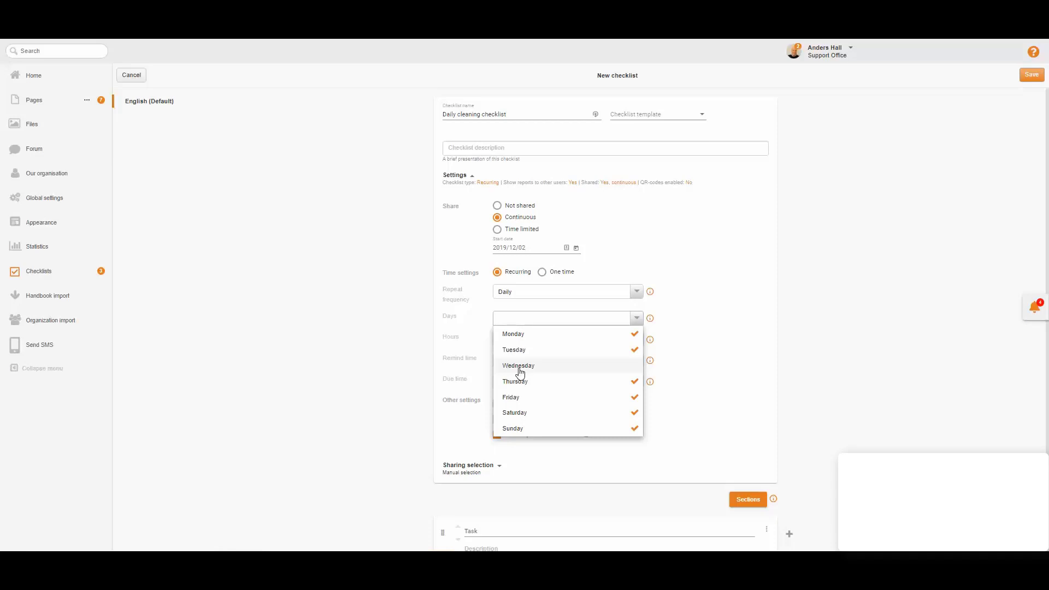
{"action": "left_click", "coordinate": [521, 372]}
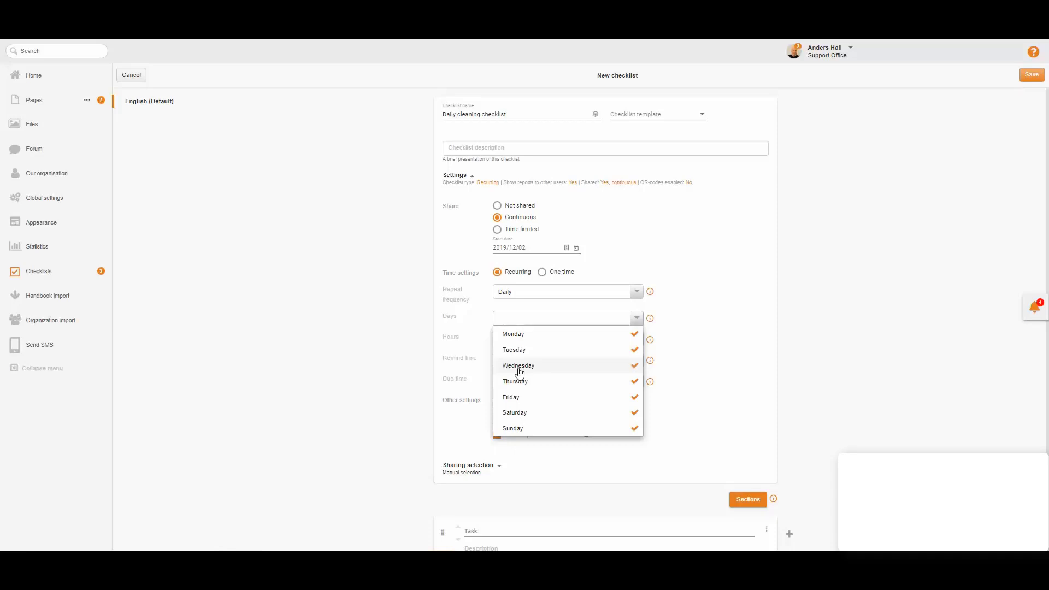
Set the checklist's hour to 07:00.
{"action": "left_click", "coordinate": [581, 339]}
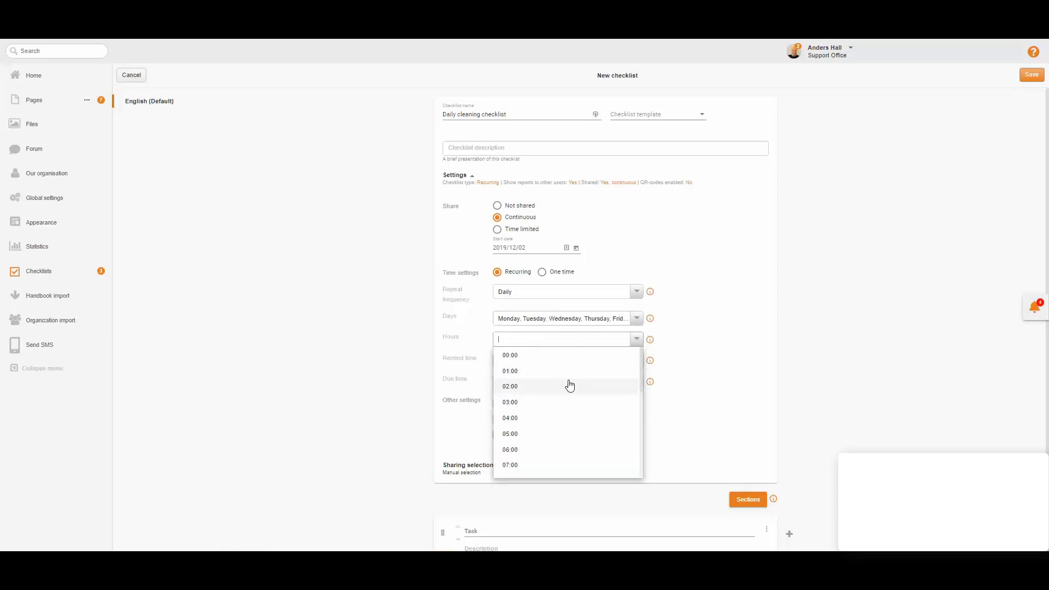
{"action": "scroll", "coordinate": [569, 386], "scroll_direction": "down", "scroll_amount": 1}
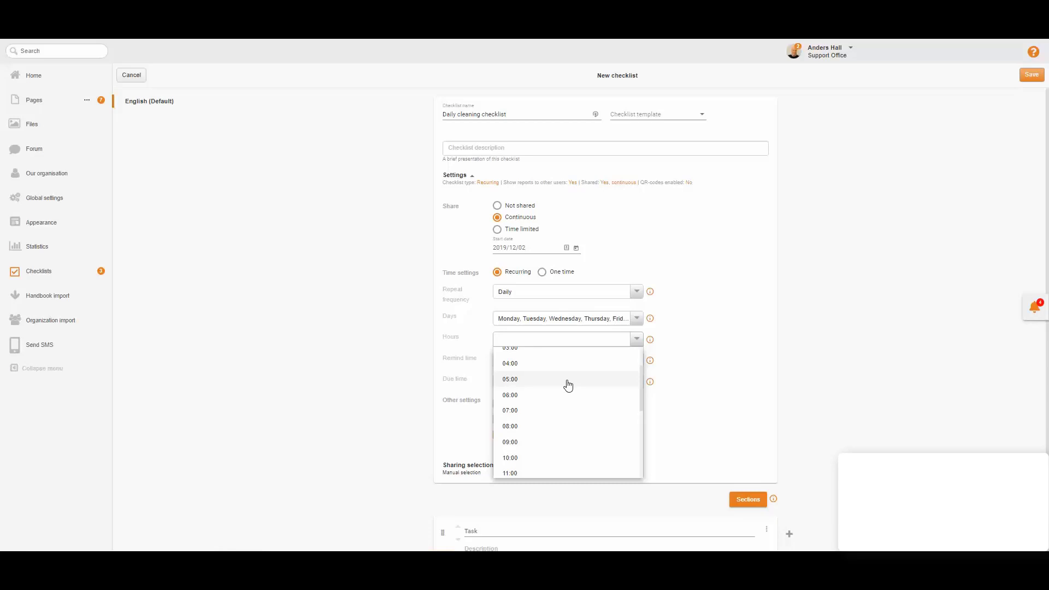
{"action": "left_click", "coordinate": [533, 414]}
{"action": "left_click", "coordinate": [533, 414]}
{"action": "left_click", "coordinate": [534, 415]}
{"action": "left_click", "coordinate": [740, 410]}
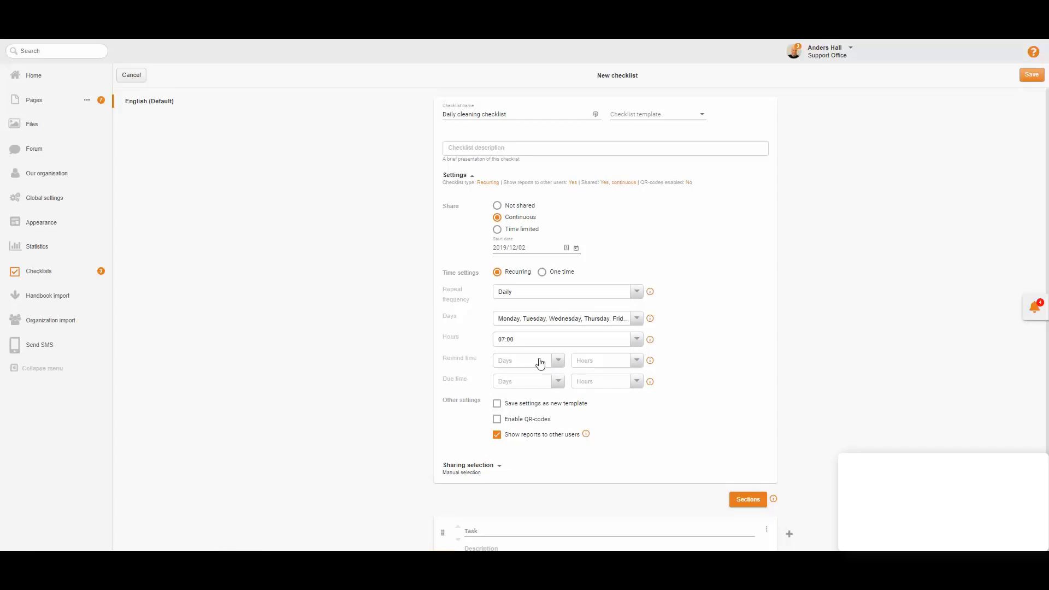
Try adding 14:00 and 21:00 to the checklist's hours alongside 07:00.
{"action": "left_click", "coordinate": [636, 340]}
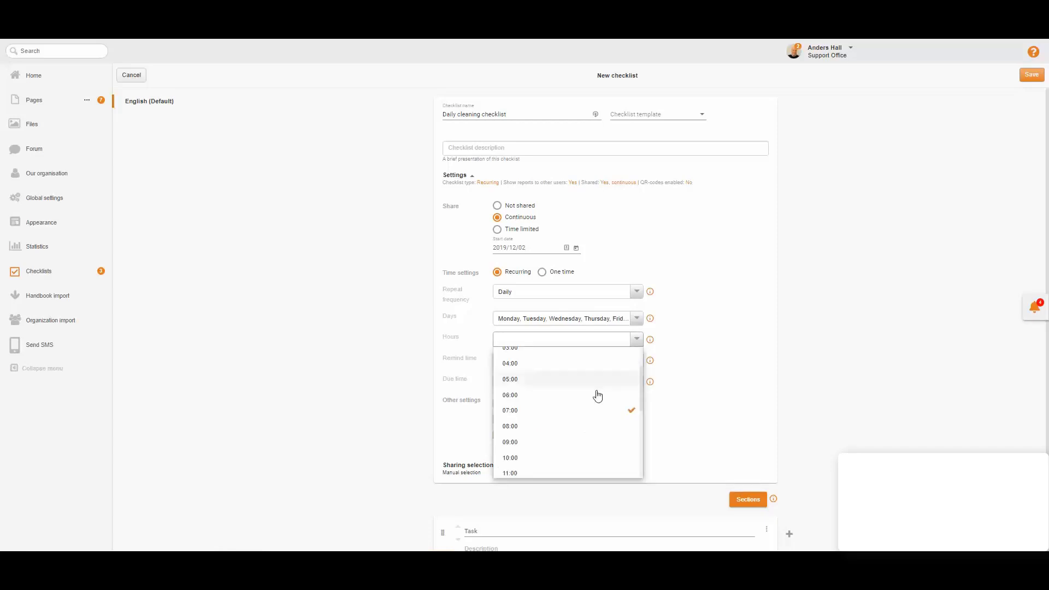
{"action": "scroll", "coordinate": [585, 406], "scroll_direction": "down", "scroll_amount": 3}
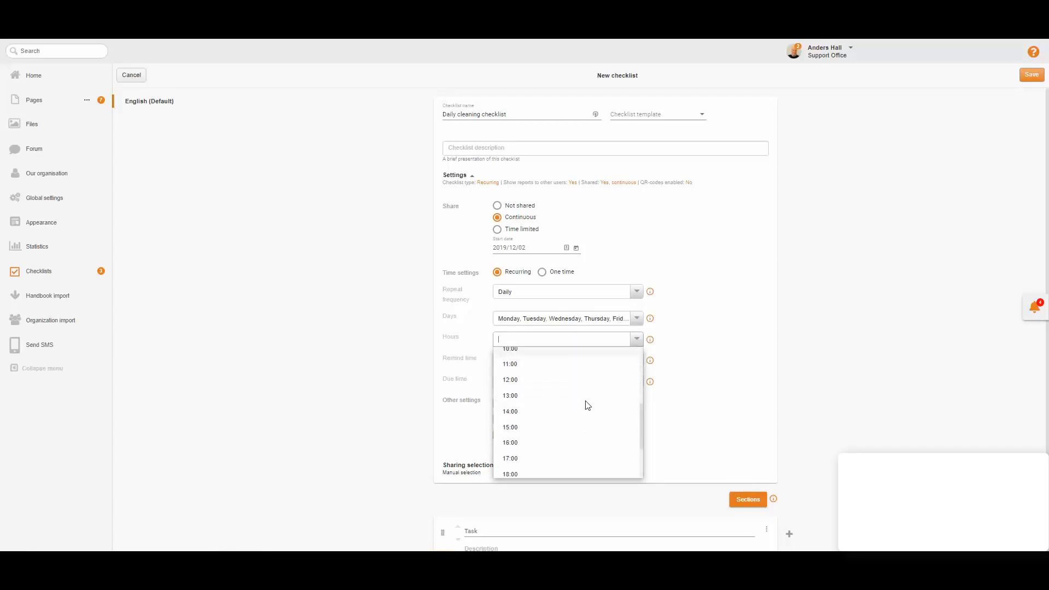
{"action": "left_click", "coordinate": [556, 417]}
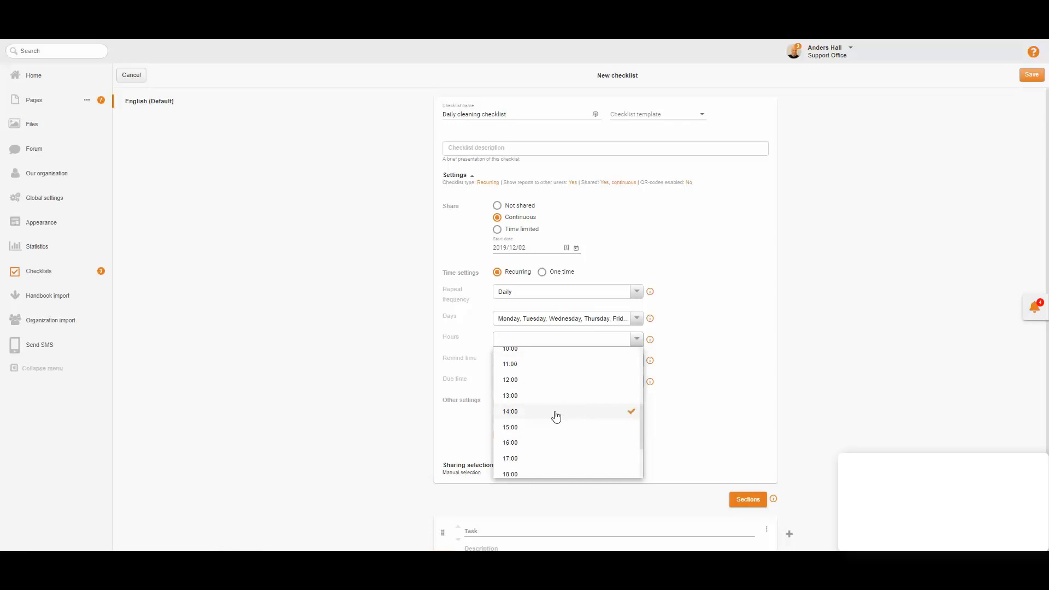
{"action": "scroll", "coordinate": [557, 416], "scroll_direction": "down", "scroll_amount": 5}
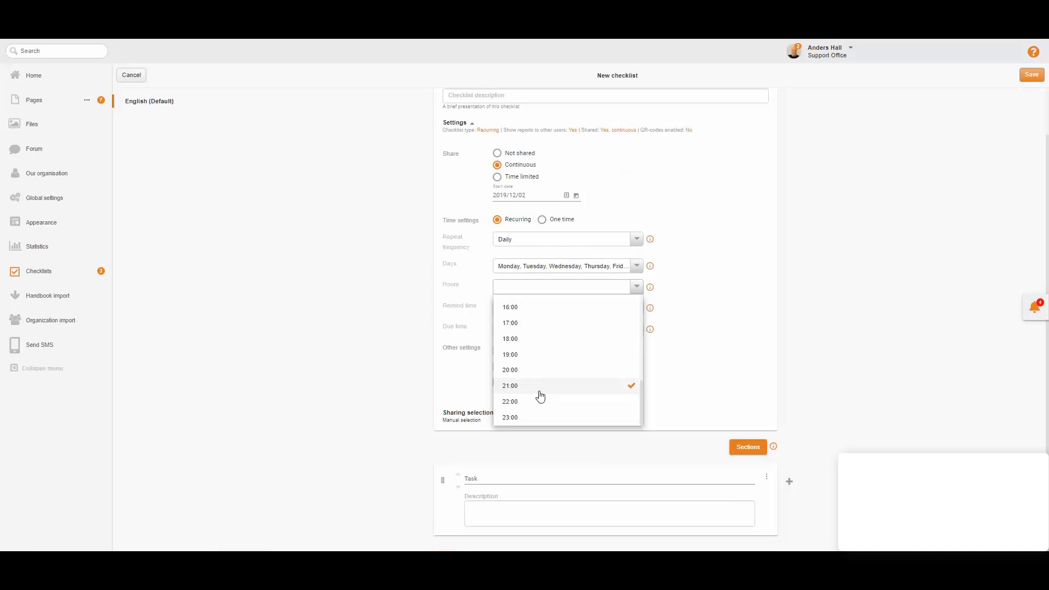
{"action": "scroll", "coordinate": [539, 396], "scroll_direction": "up", "scroll_amount": 6}
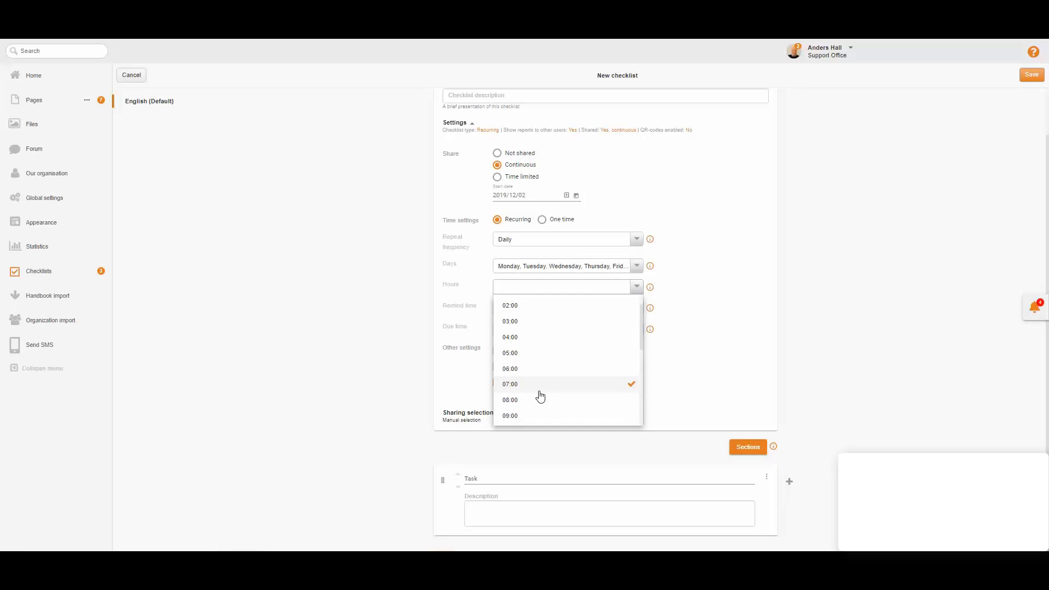
{"action": "scroll", "coordinate": [539, 396], "scroll_direction": "down", "scroll_amount": 3}
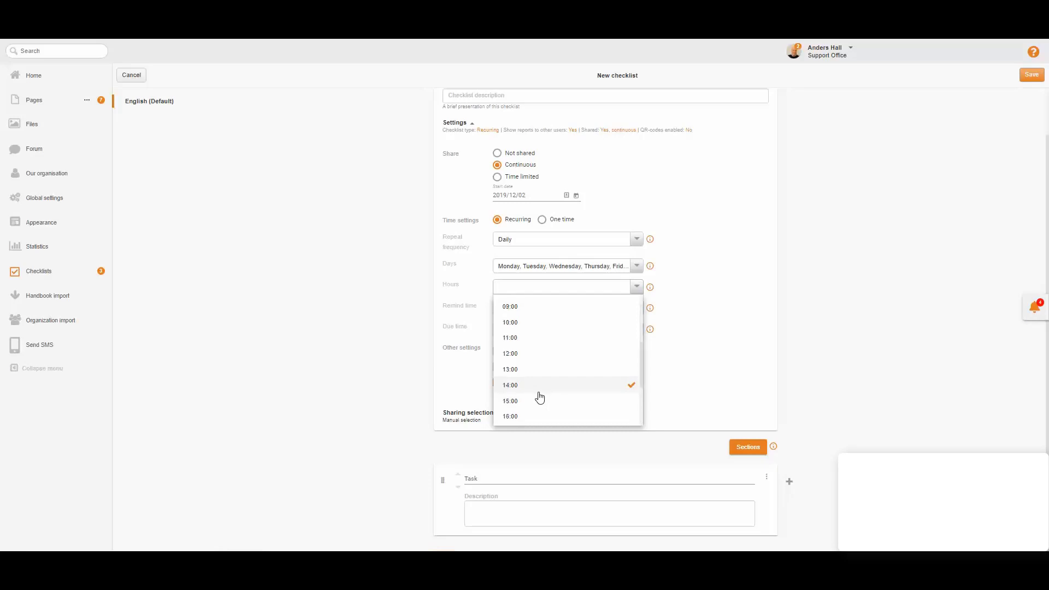
{"action": "scroll", "coordinate": [539, 395], "scroll_direction": "down", "scroll_amount": 3}
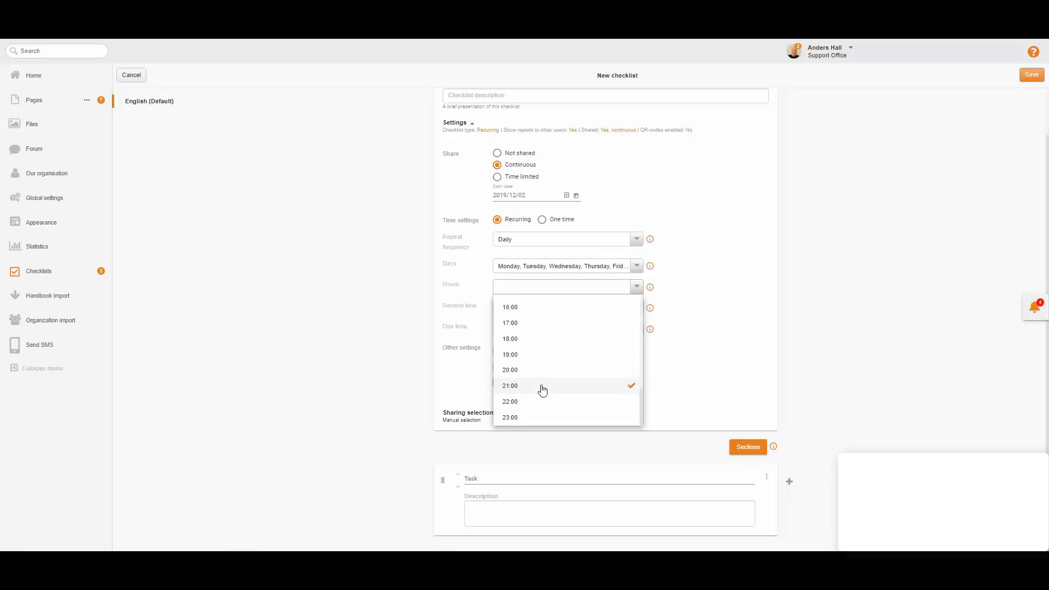
{"action": "scroll", "coordinate": [546, 389], "scroll_direction": "up", "scroll_amount": 5}
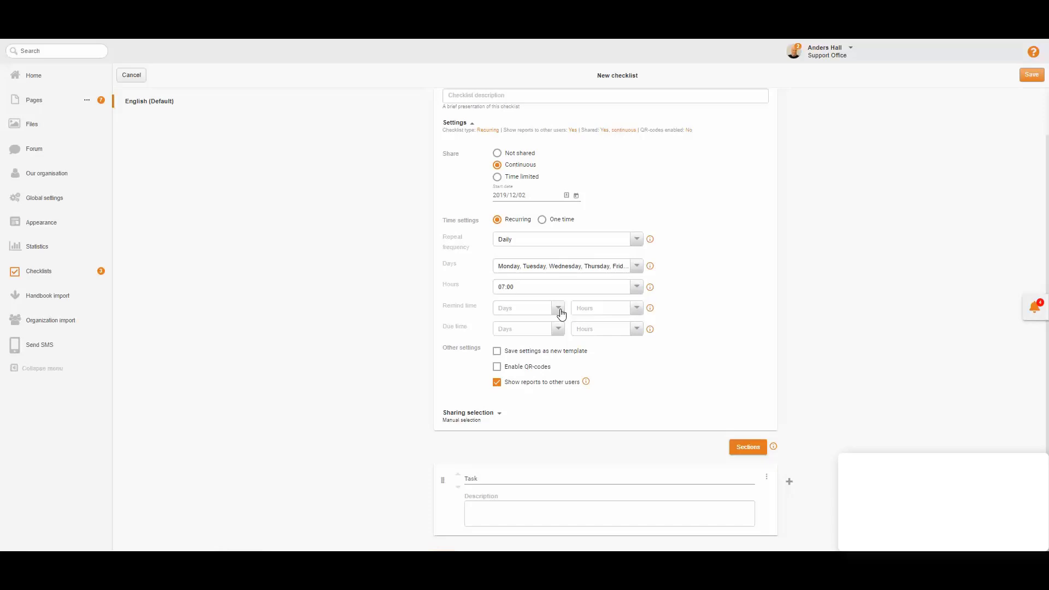
Set the remind time to 0 days and 2 hours and the due time to 0 days and 3 hours.
{"action": "left_click", "coordinate": [560, 310]}
{"action": "left_click", "coordinate": [636, 330]}
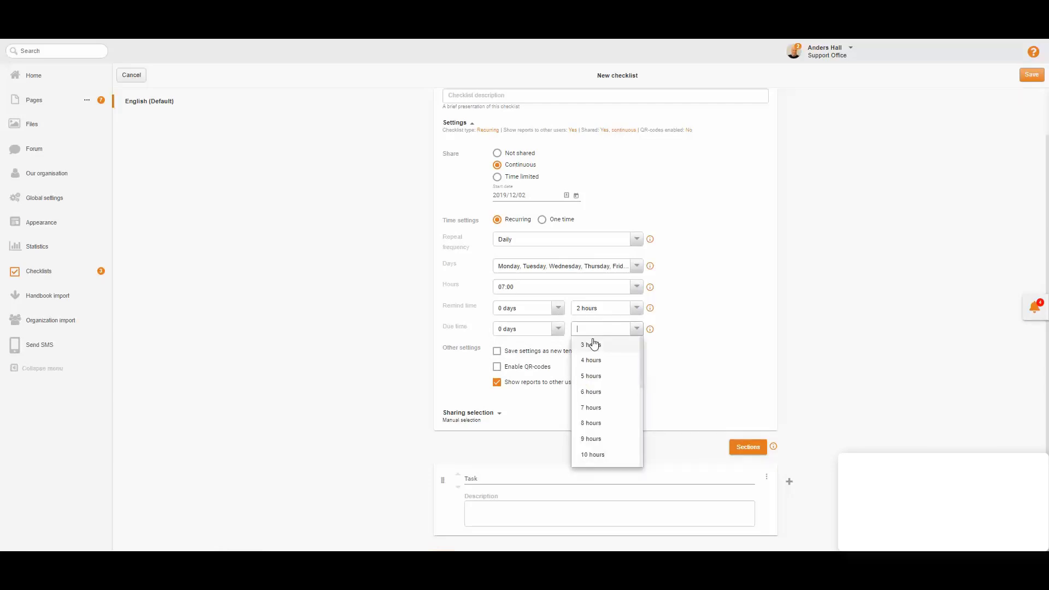
{"action": "left_click", "coordinate": [594, 345]}
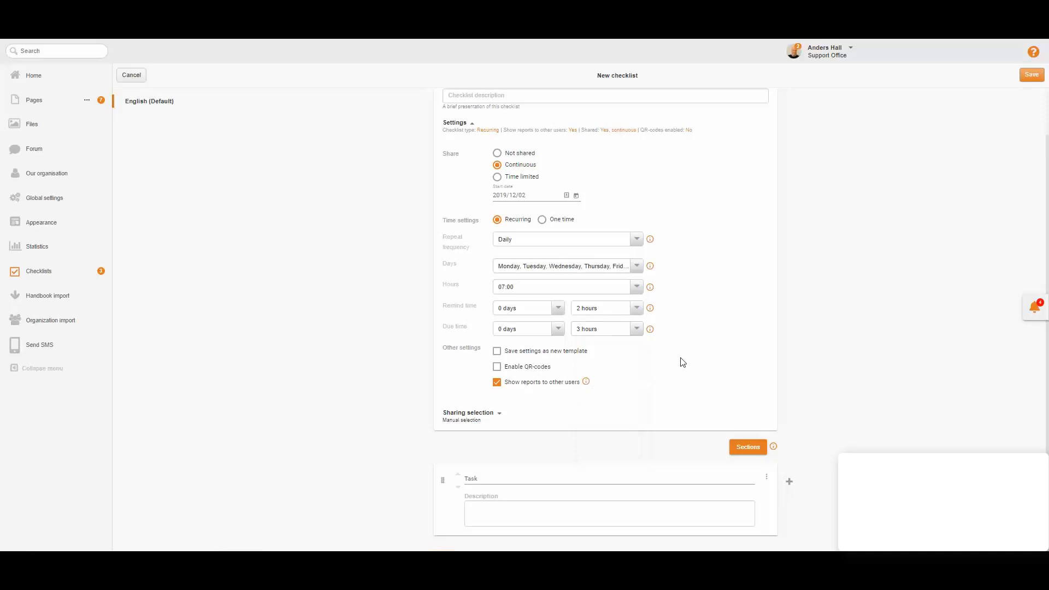
{"action": "left_click", "coordinate": [596, 331]}
{"action": "left_click", "coordinate": [596, 331]}
{"action": "mouse_move", "coordinate": [650, 308]}
Try enabling QR-codes for the checklist and look at the QR-codes section.
{"action": "left_click", "coordinate": [497, 367]}
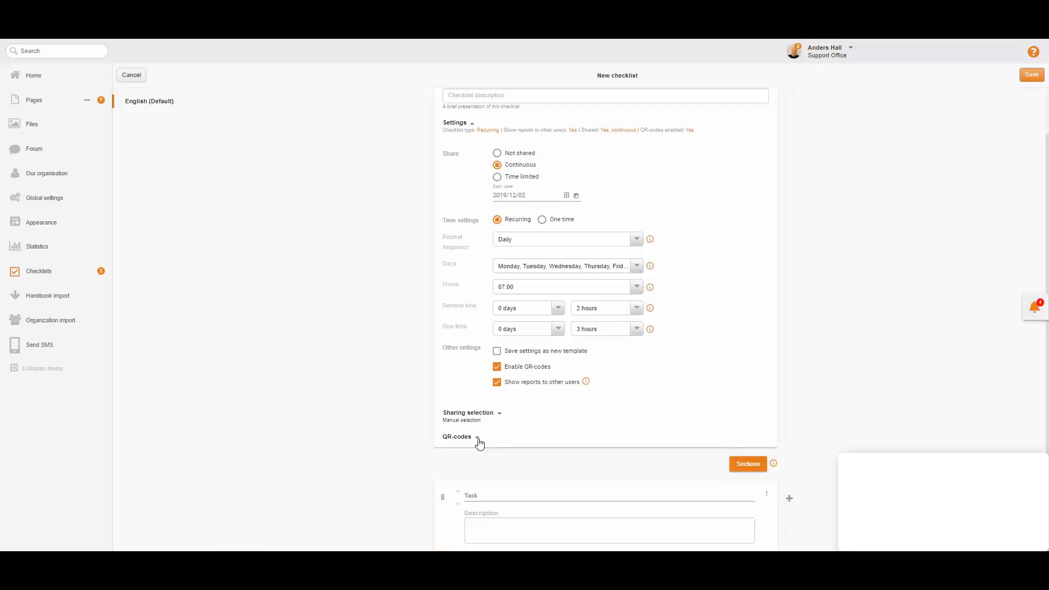
{"action": "left_click", "coordinate": [477, 437]}
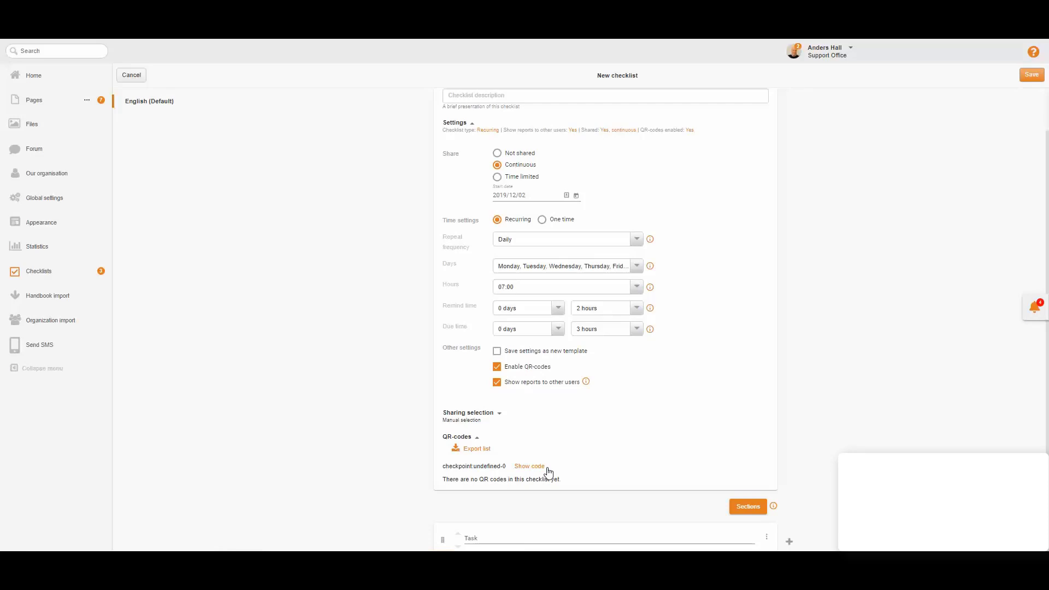
{"action": "left_click", "coordinate": [546, 367]}
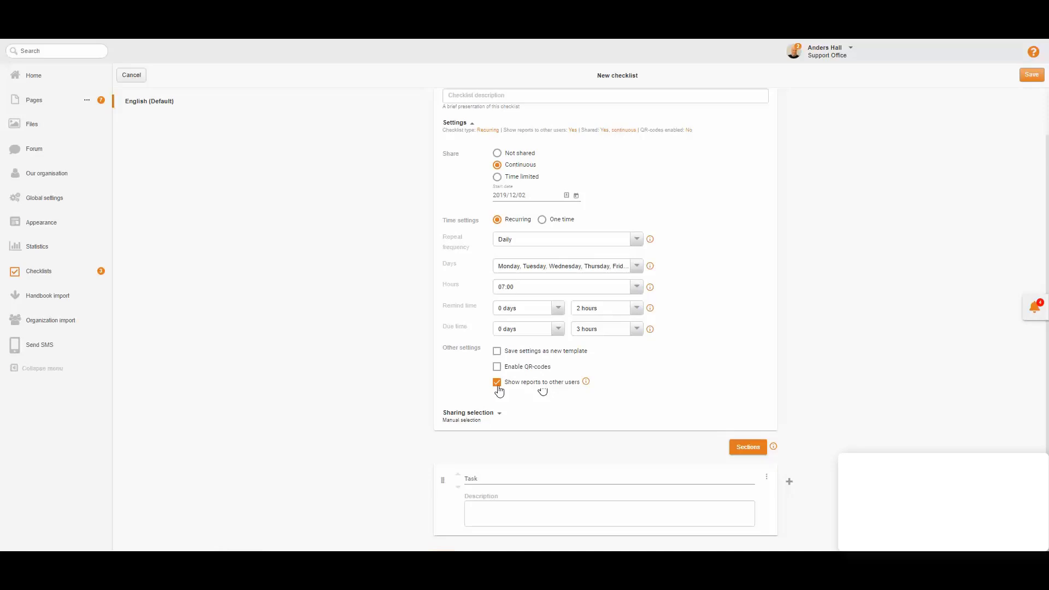
Share the checklist with the SuperAdmin, Store Manager, Back of House and Front of House roles in Corporate owned and Franchised business areas.
{"action": "left_click", "coordinate": [475, 413]}
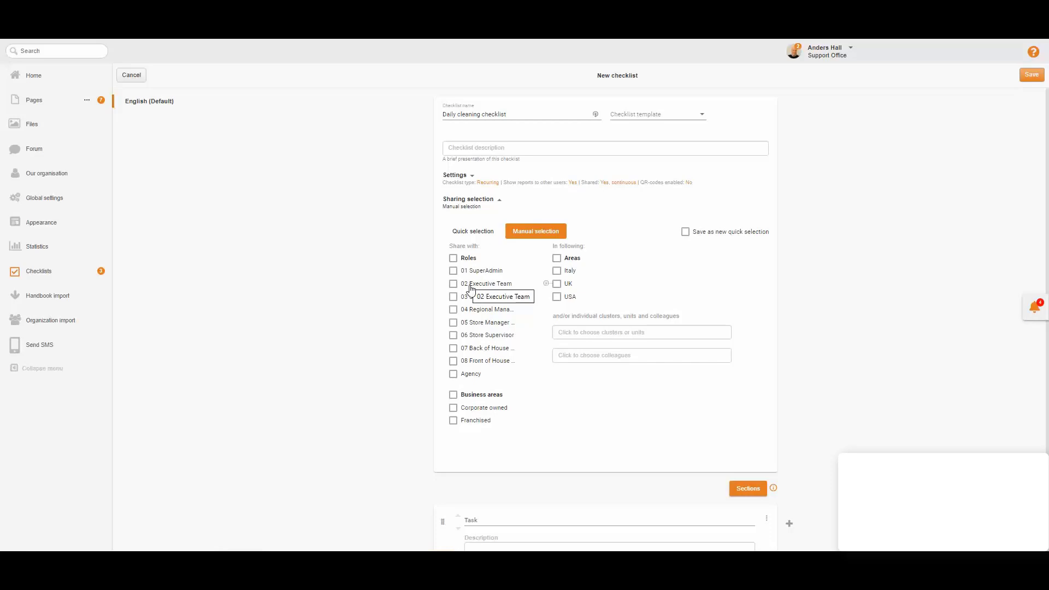
{"action": "left_click", "coordinate": [455, 323]}
{"action": "left_click", "coordinate": [454, 349]}
{"action": "left_click", "coordinate": [454, 362]}
{"action": "left_click", "coordinate": [454, 272]}
{"action": "left_click", "coordinate": [452, 408]}
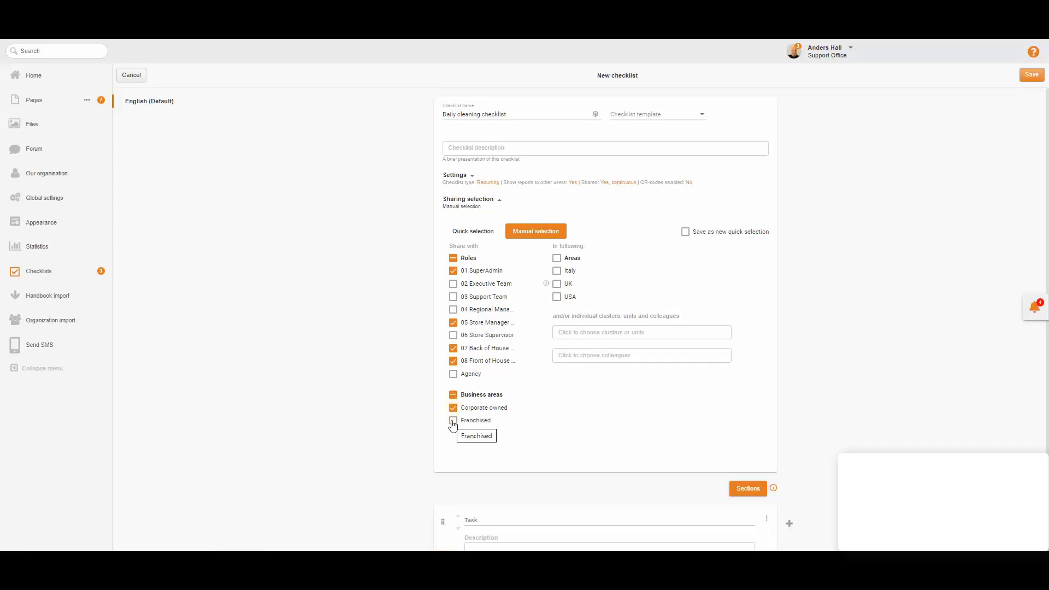
{"action": "left_click", "coordinate": [452, 420]}
Try limiting the sharing to the individual units Edinburgh and Newquay instead of the whole UK area.
{"action": "left_click", "coordinate": [547, 283]}
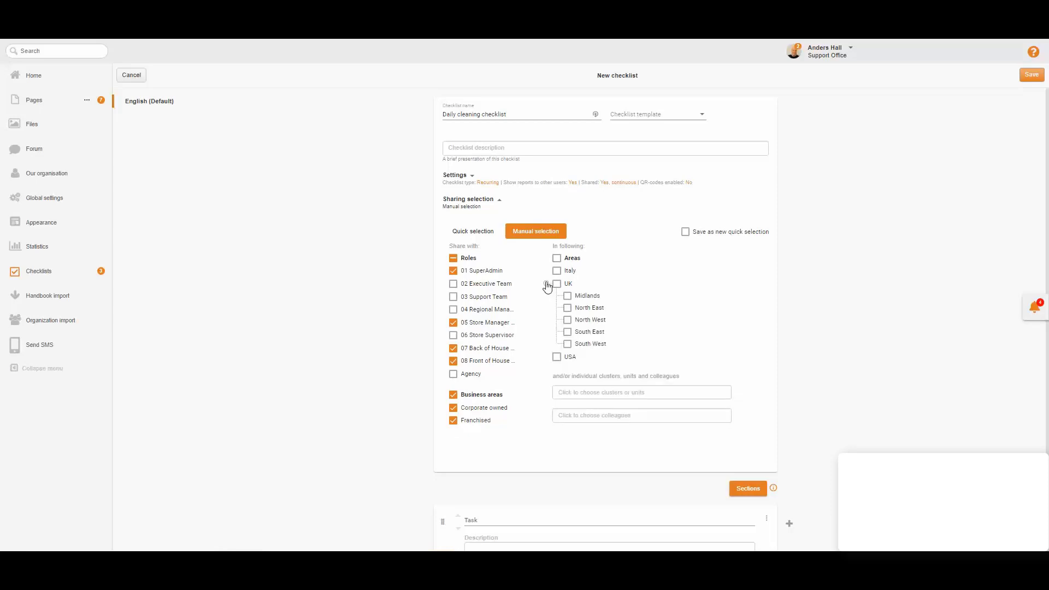
{"action": "left_click", "coordinate": [557, 284]}
{"action": "left_click", "coordinate": [568, 283]}
{"action": "left_click", "coordinate": [641, 392]}
{"action": "left_click", "coordinate": [581, 491]}
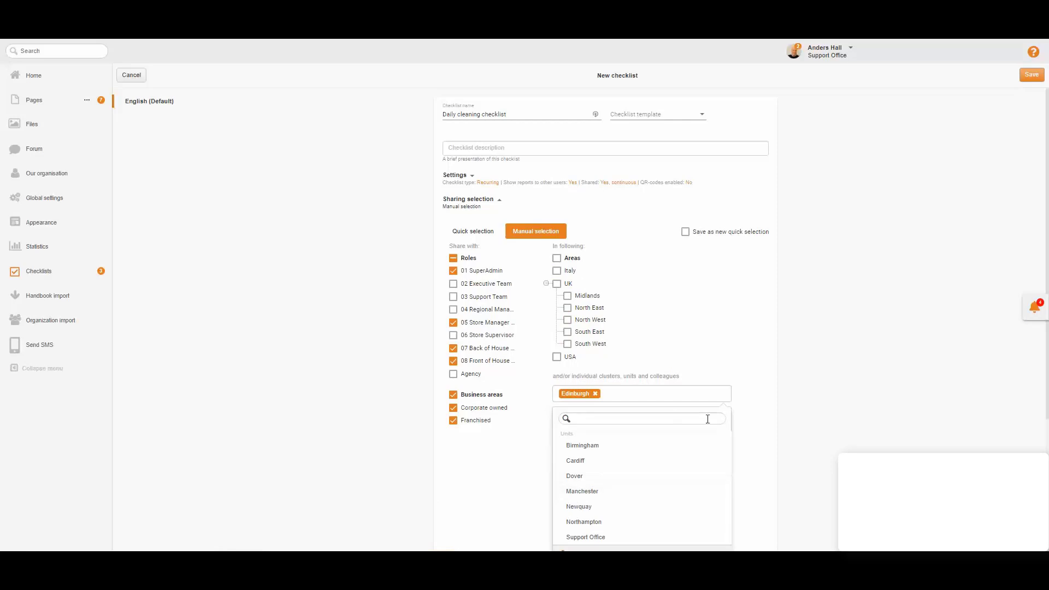
{"action": "left_click", "coordinate": [748, 426]}
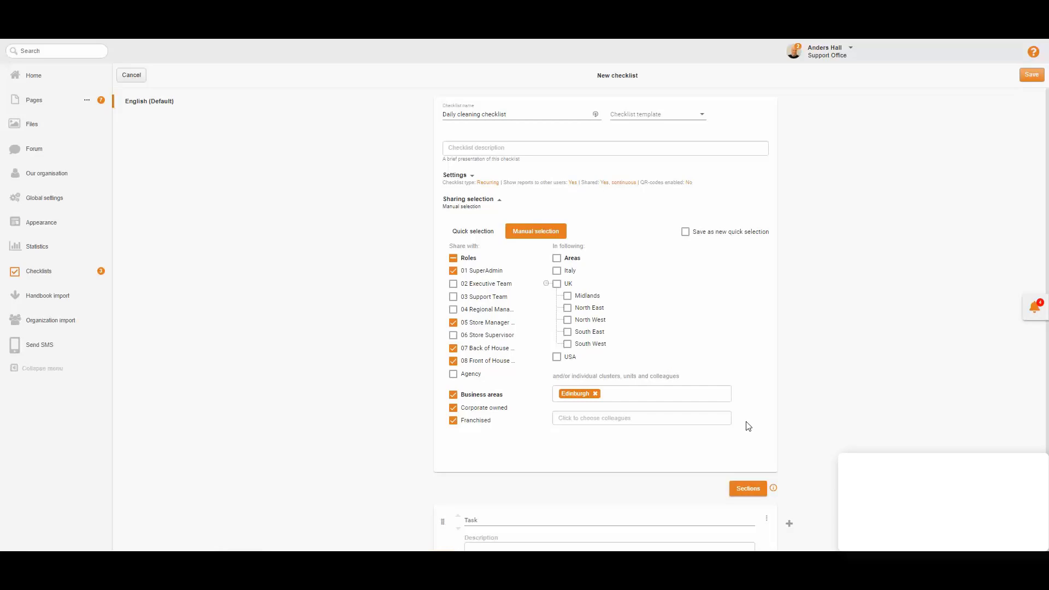
{"action": "left_click", "coordinate": [683, 394]}
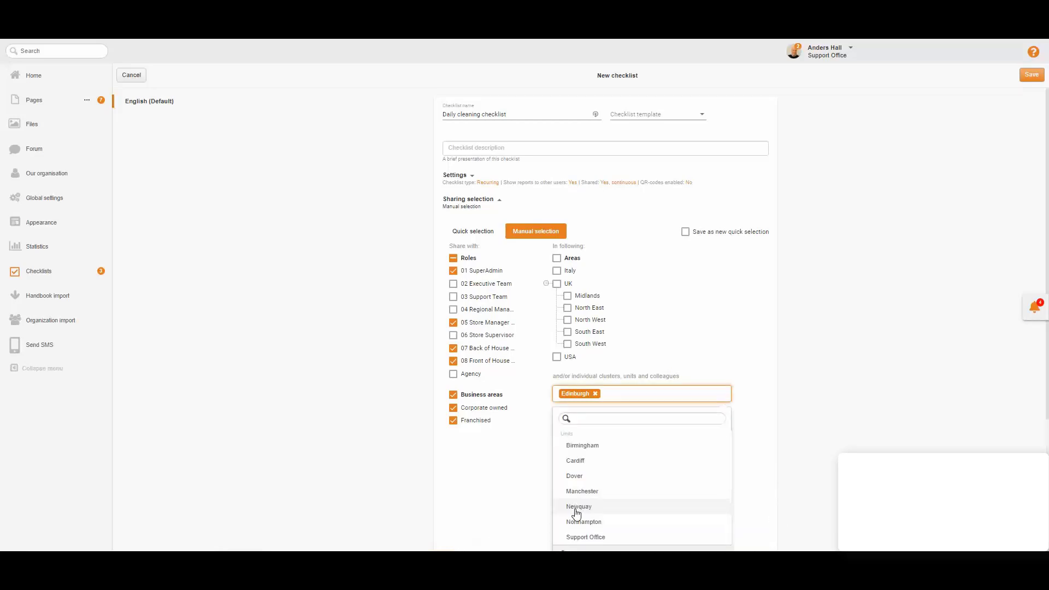
{"action": "left_click", "coordinate": [579, 508]}
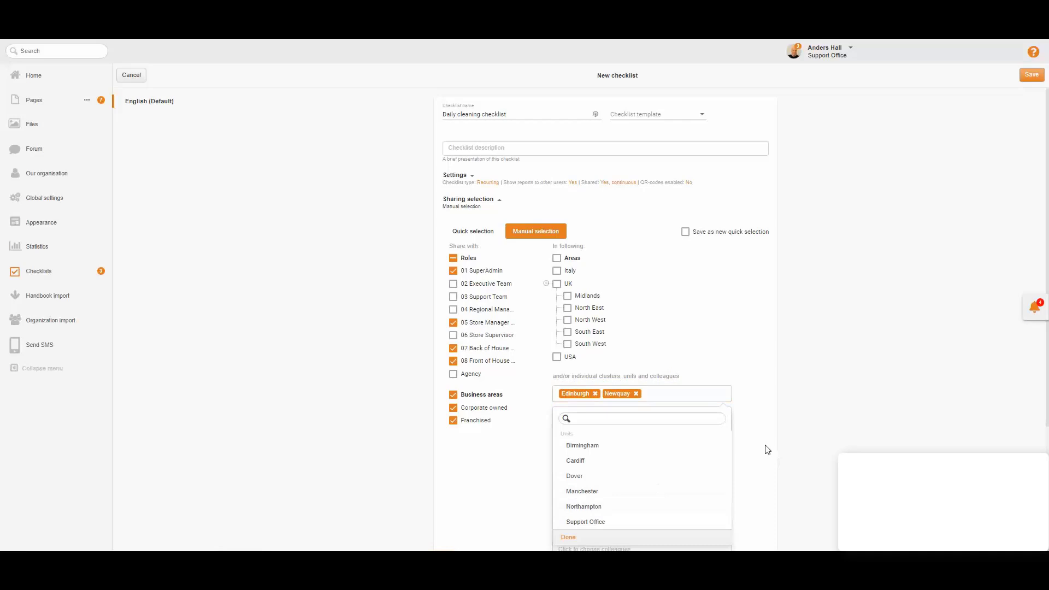
{"action": "left_click", "coordinate": [767, 449]}
Share the checklist with the entire UK area and collapse the sharing selection.
{"action": "left_click", "coordinate": [556, 283]}
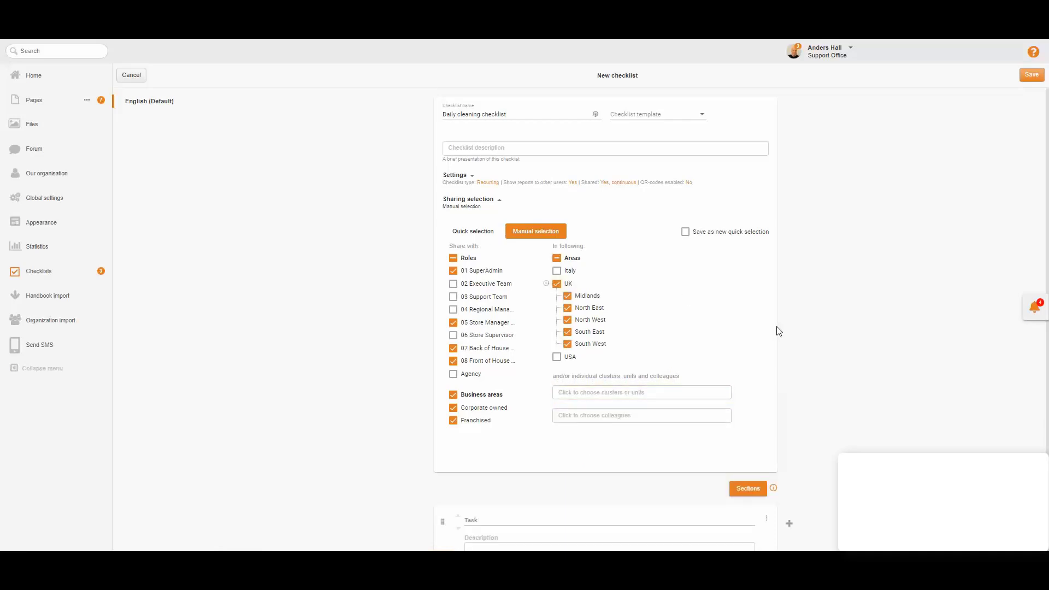
{"action": "left_click", "coordinate": [451, 201]}
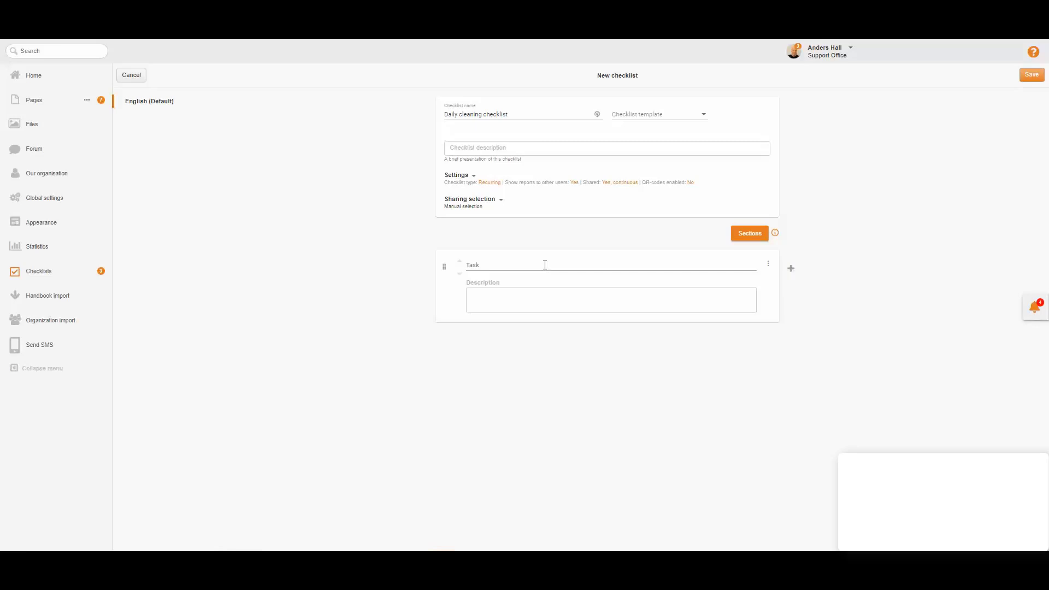
Name the first task "Trash bins in toilets" and enter the description "Emptied, nwe liner replaced.".
{"action": "left_click", "coordinate": [545, 265]}
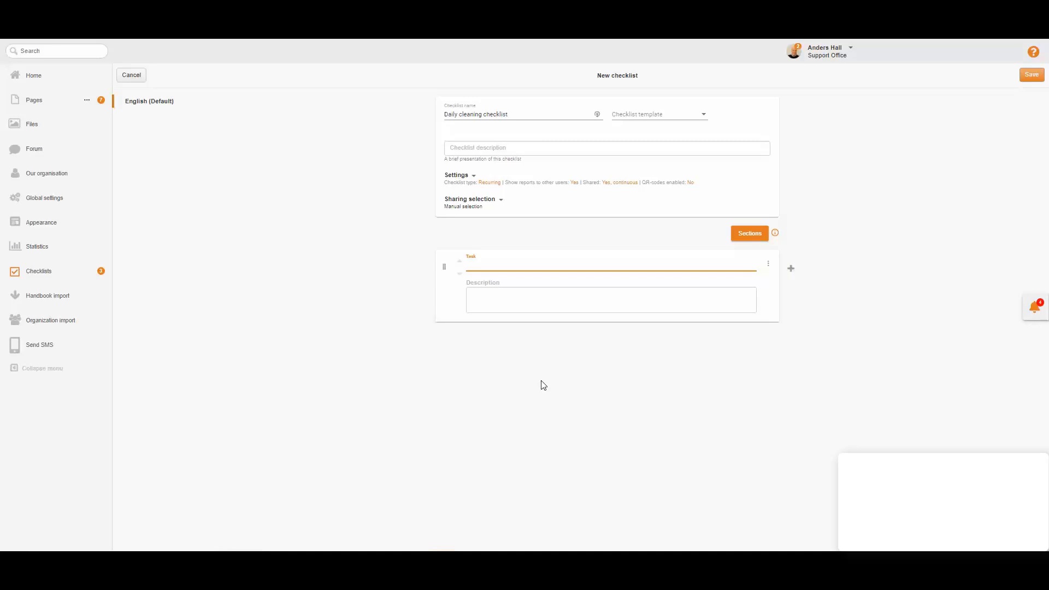
{"action": "type", "text": "Trash bins in toilets"}
{"action": "key", "text": "Tab"}
{"action": "type", "text": "E"}
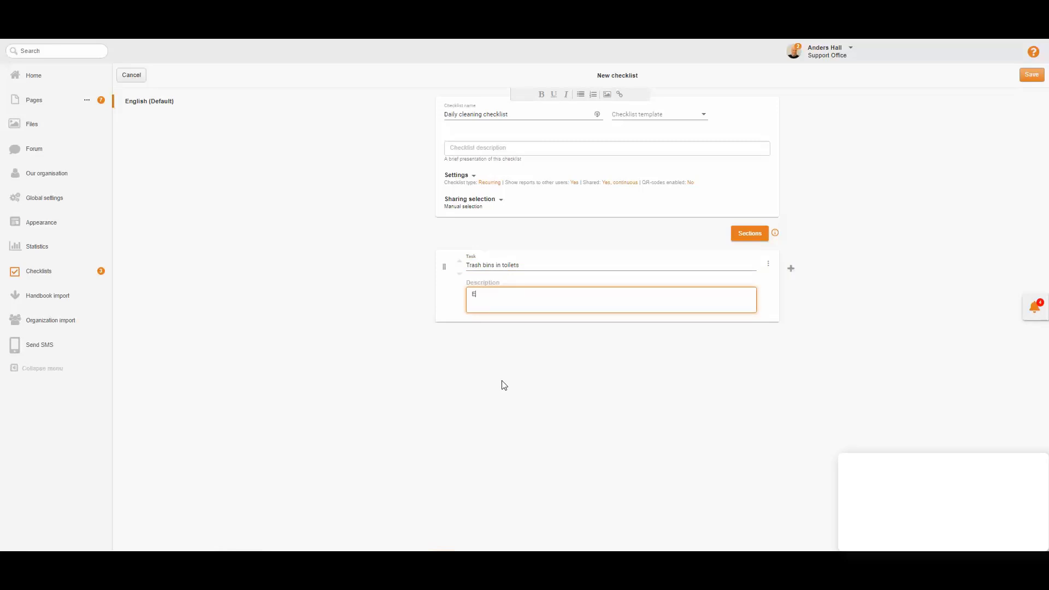
{"action": "type", "text": "mptied, nwe liner"}
{"action": "key", "text": "BackSpace"}
{"action": "key", "text": "BackSpace"}
{"action": "type", "text": "er replaced."}
{"action": "key", "text": "Return"}
Format the task's description text as bold and underlined.
{"action": "left_click_drag", "start_coordinate": [556, 296], "coordinate": [454, 295]}
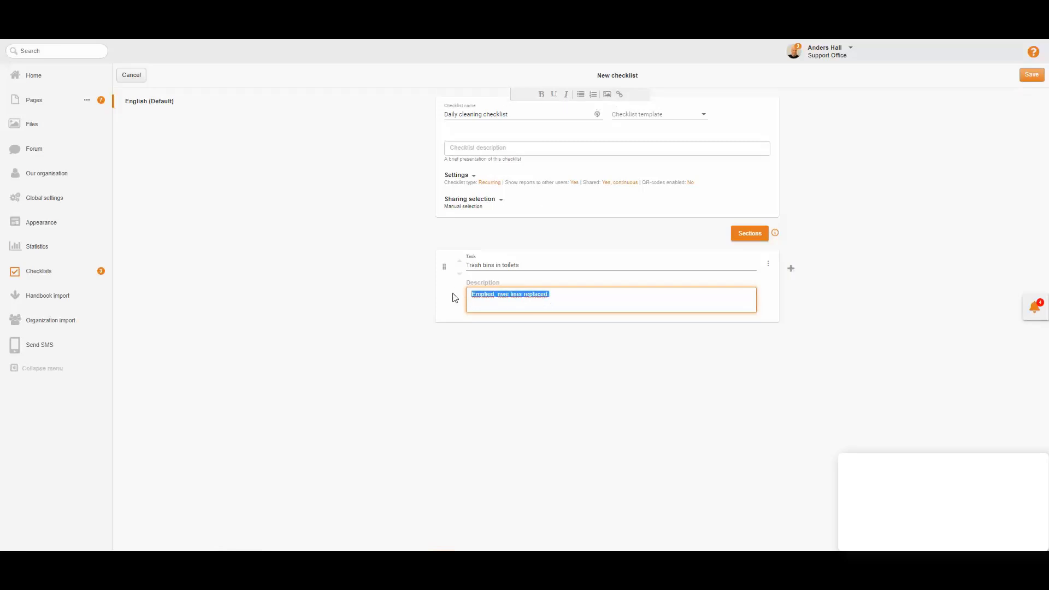
{"action": "left_click", "coordinate": [558, 96]}
{"action": "left_click", "coordinate": [562, 295]}
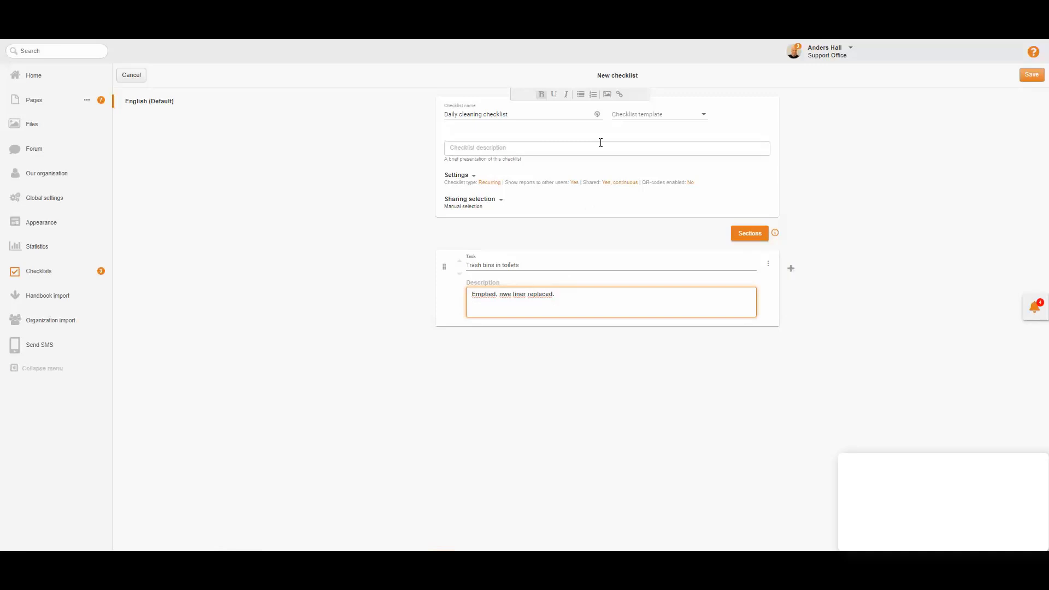
Insert the toiletcubicle image from the file manager below the text in the task's description.
{"action": "left_click", "coordinate": [608, 94]}
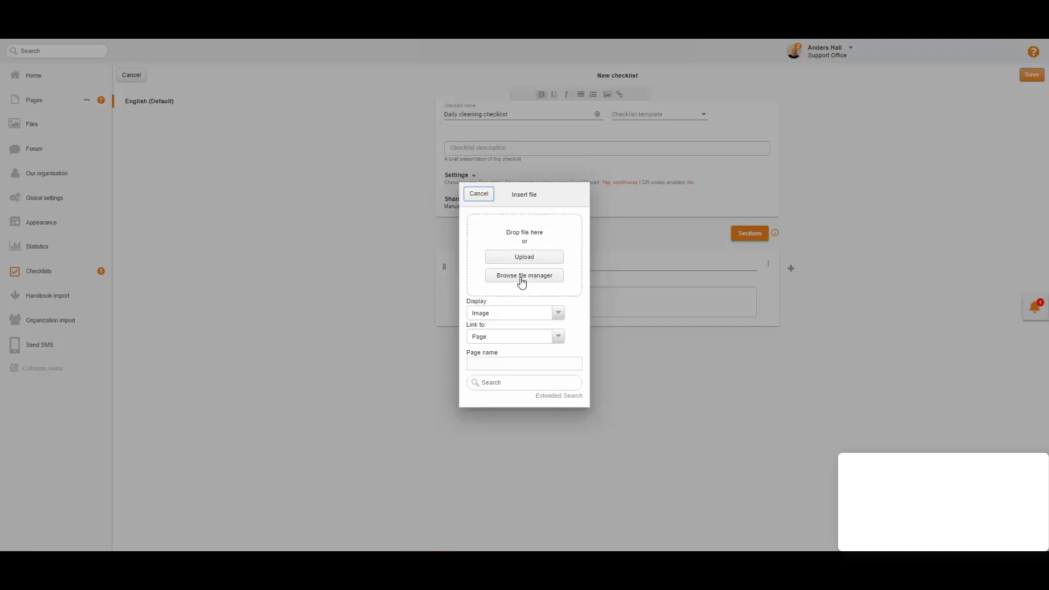
{"action": "left_click", "coordinate": [522, 279]}
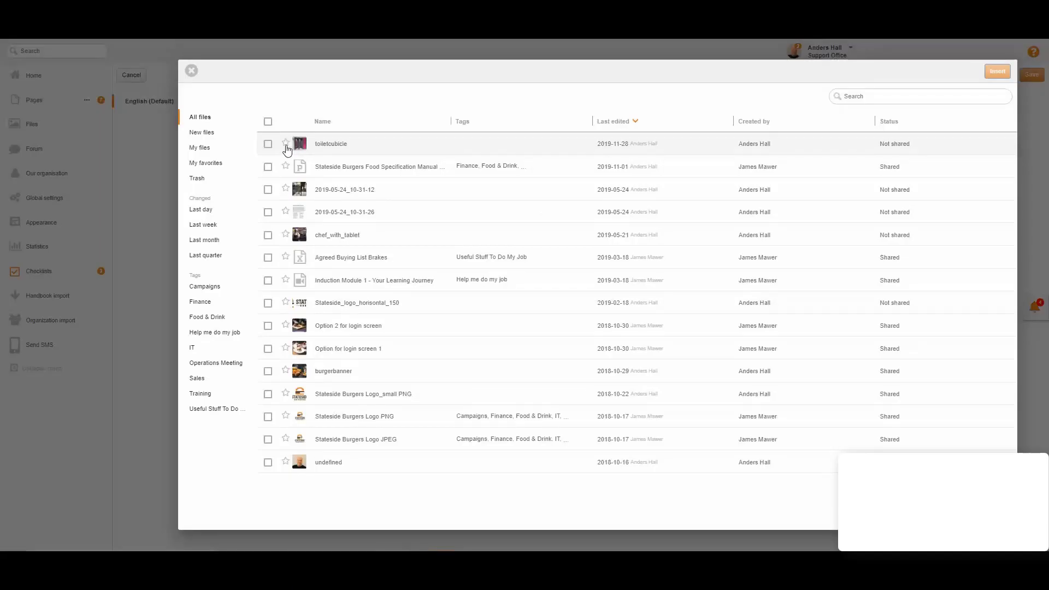
{"action": "left_click", "coordinate": [268, 145]}
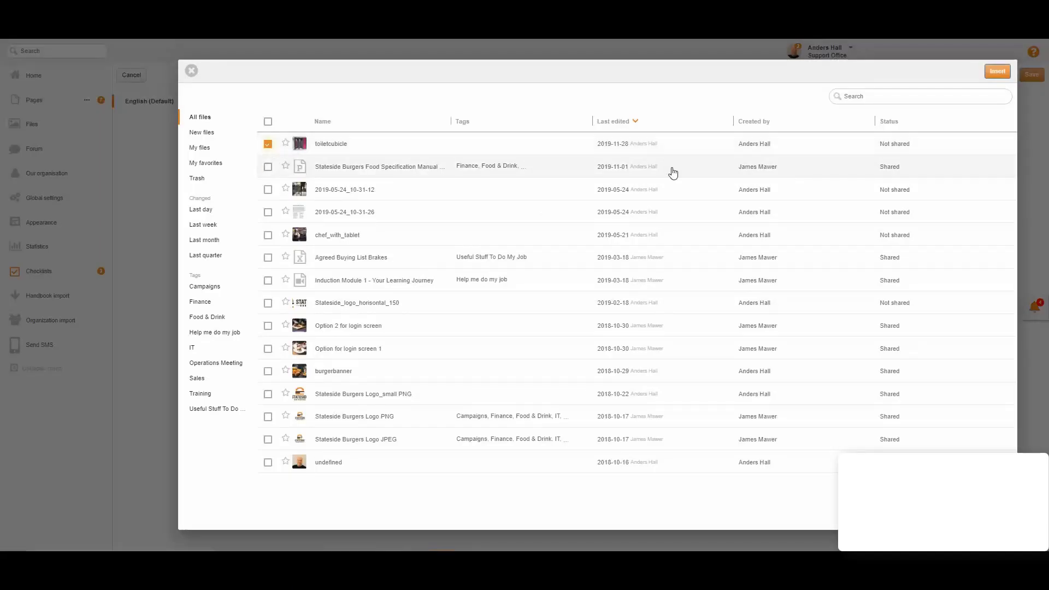
{"action": "left_click", "coordinate": [997, 72]}
{"action": "left_click", "coordinate": [1012, 206]}
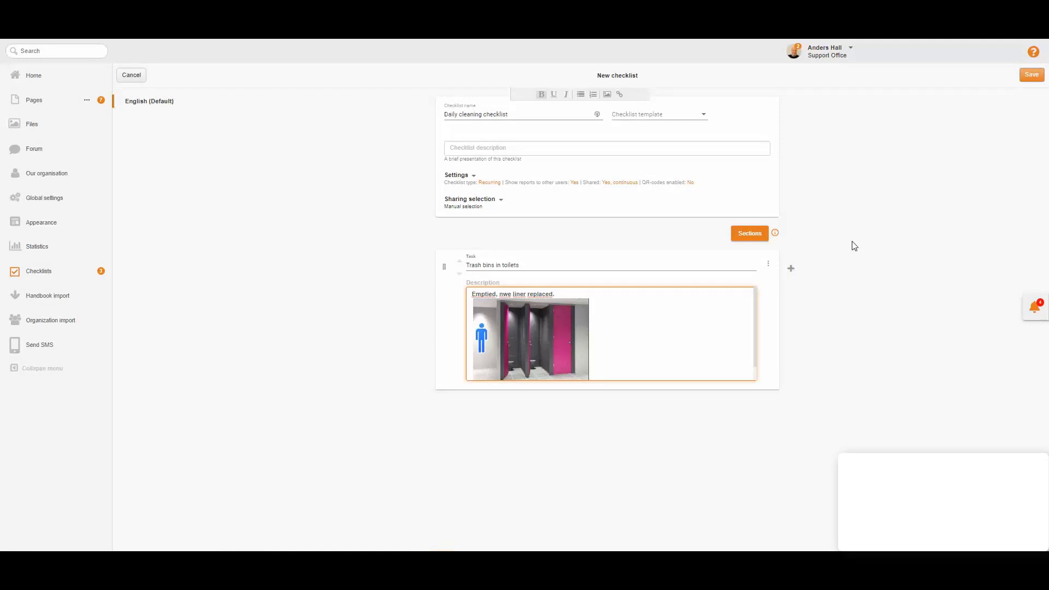
{"action": "left_click", "coordinate": [854, 246]}
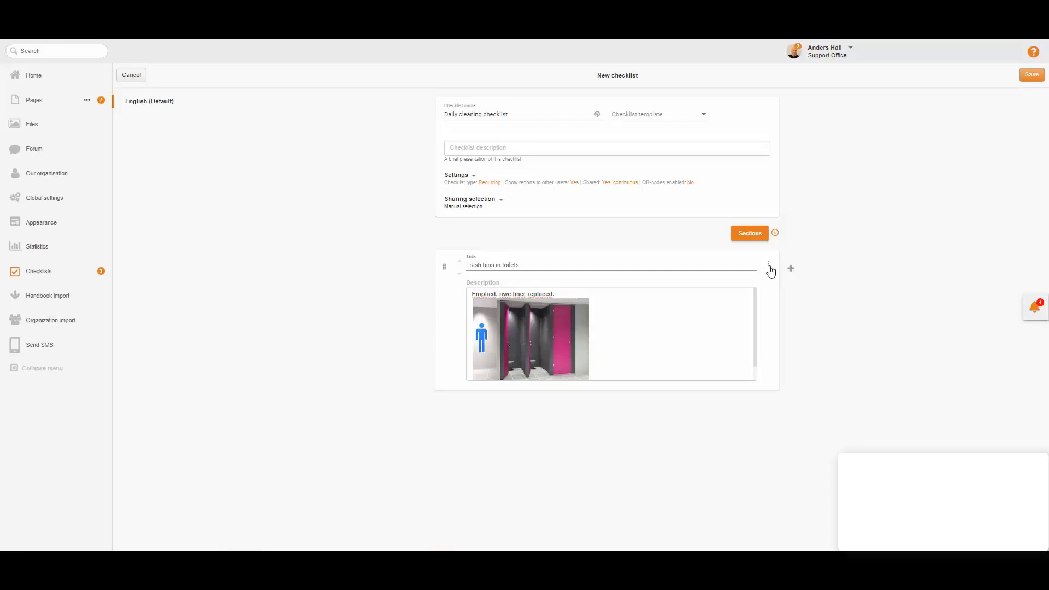
Make an image or file and a comment mandatory only when the "Trash bins in toilets" task is reported "Not OK".
{"action": "left_click", "coordinate": [769, 268]}
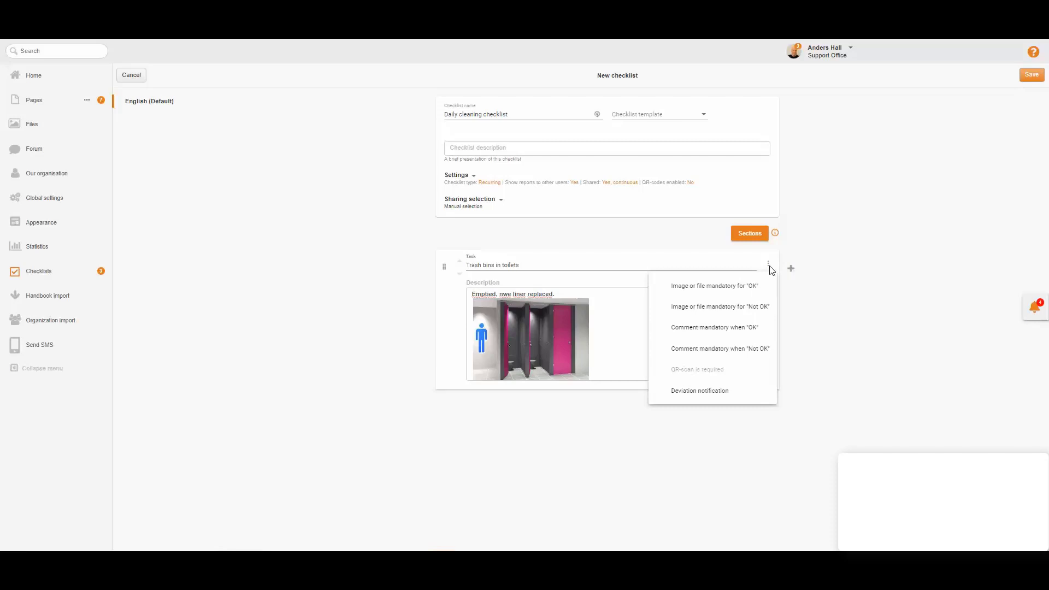
{"action": "left_click", "coordinate": [743, 287]}
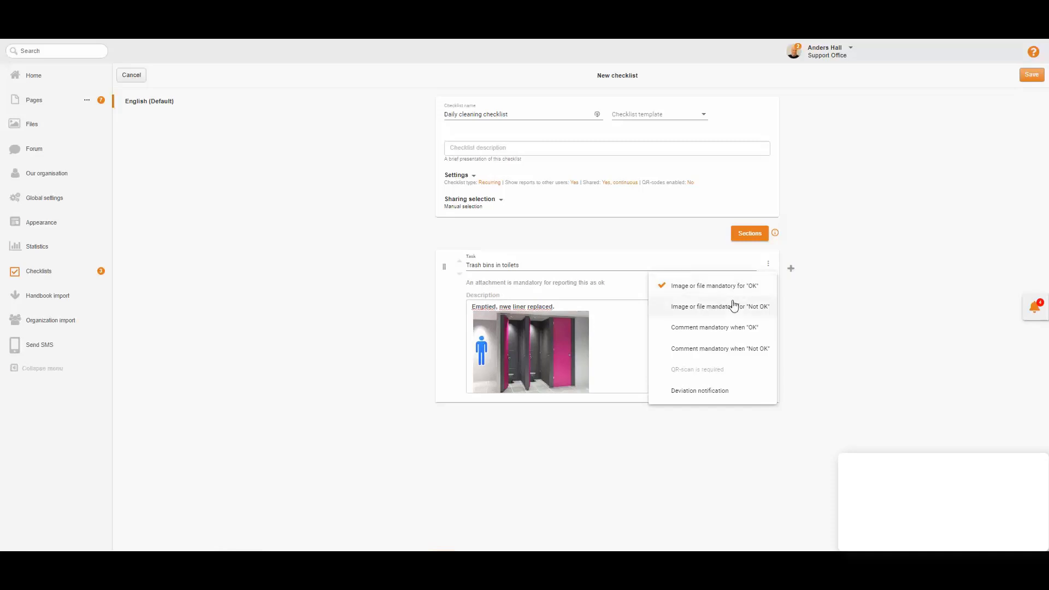
{"action": "left_click", "coordinate": [732, 307]}
{"action": "left_click", "coordinate": [723, 329]}
{"action": "left_click", "coordinate": [709, 350]}
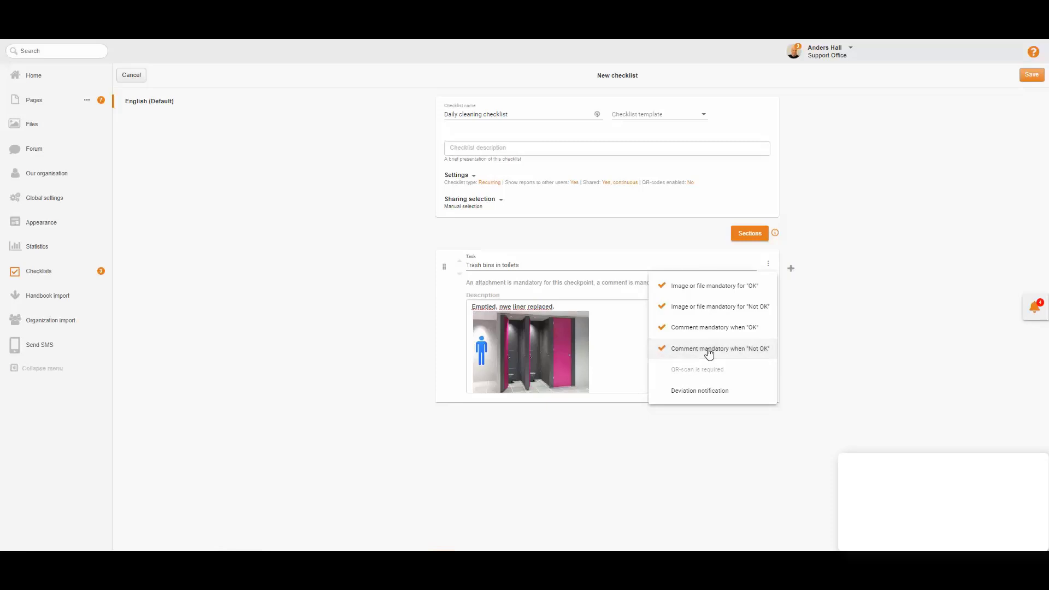
{"action": "left_click", "coordinate": [719, 288]}
{"action": "left_click", "coordinate": [724, 328]}
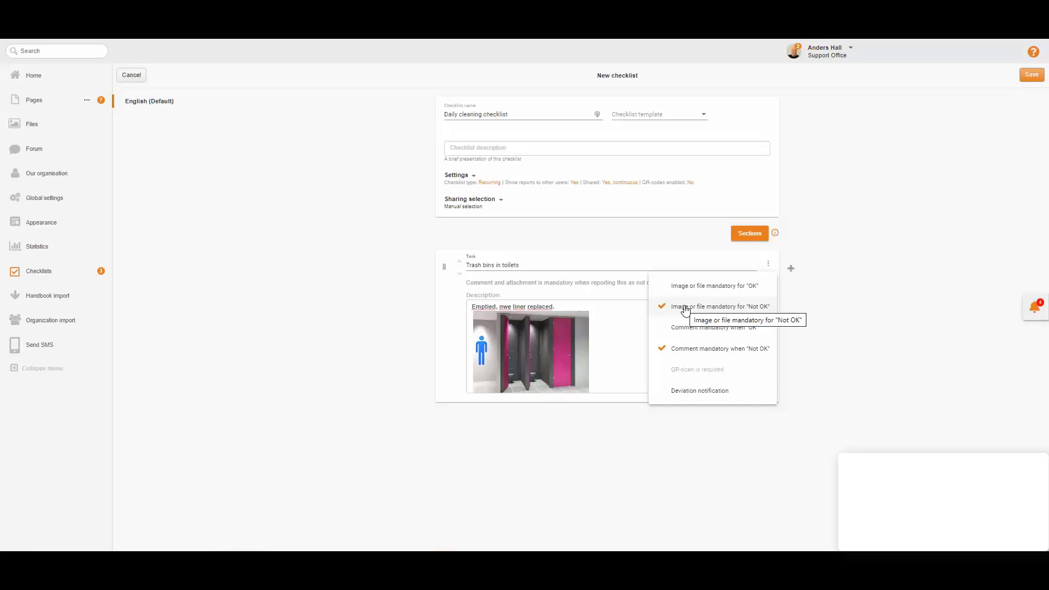
Add a deviation notification to the "Trash bins in toilets" task that notifies the role 02 Executive Team.
{"action": "left_click", "coordinate": [702, 392]}
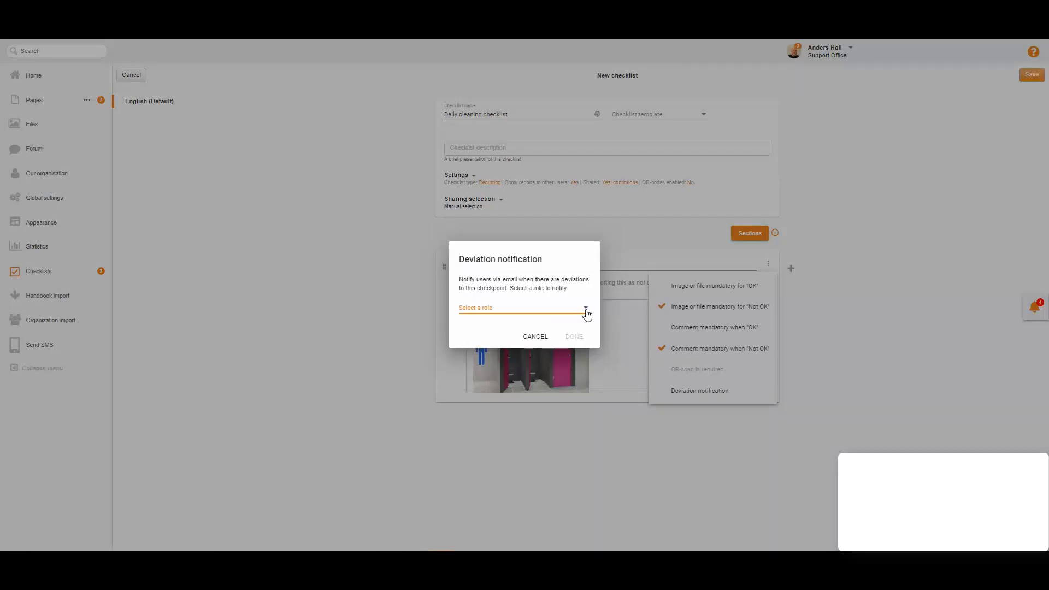
{"action": "left_click", "coordinate": [586, 311]}
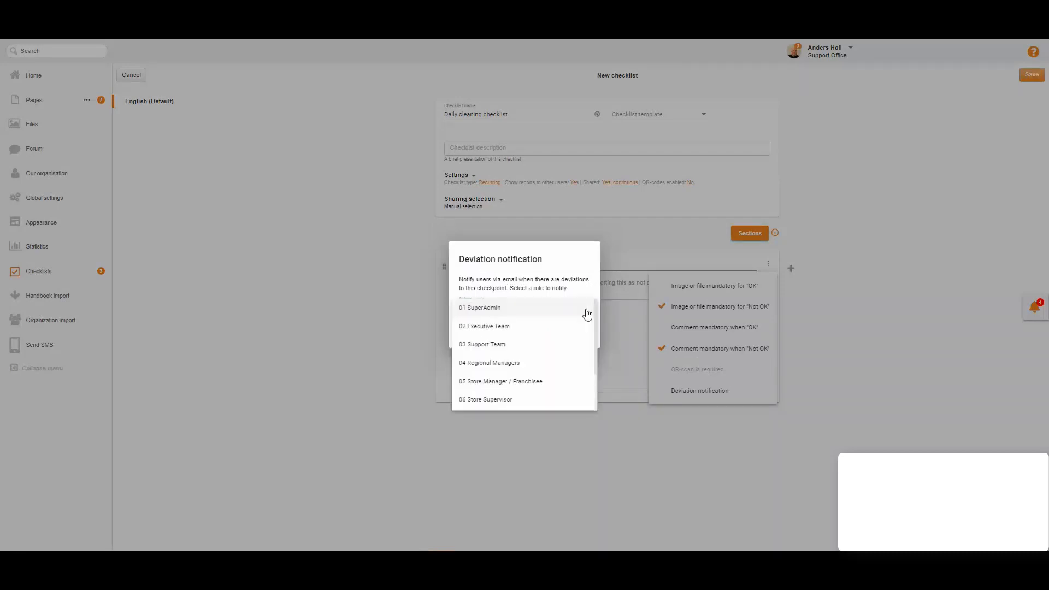
{"action": "left_click", "coordinate": [499, 330]}
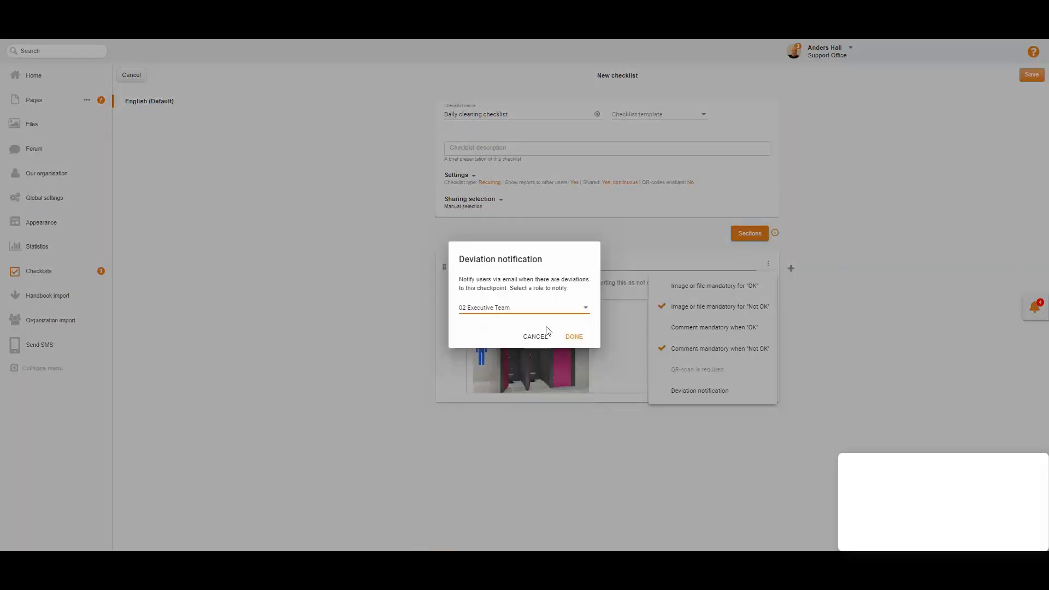
{"action": "left_click", "coordinate": [574, 336]}
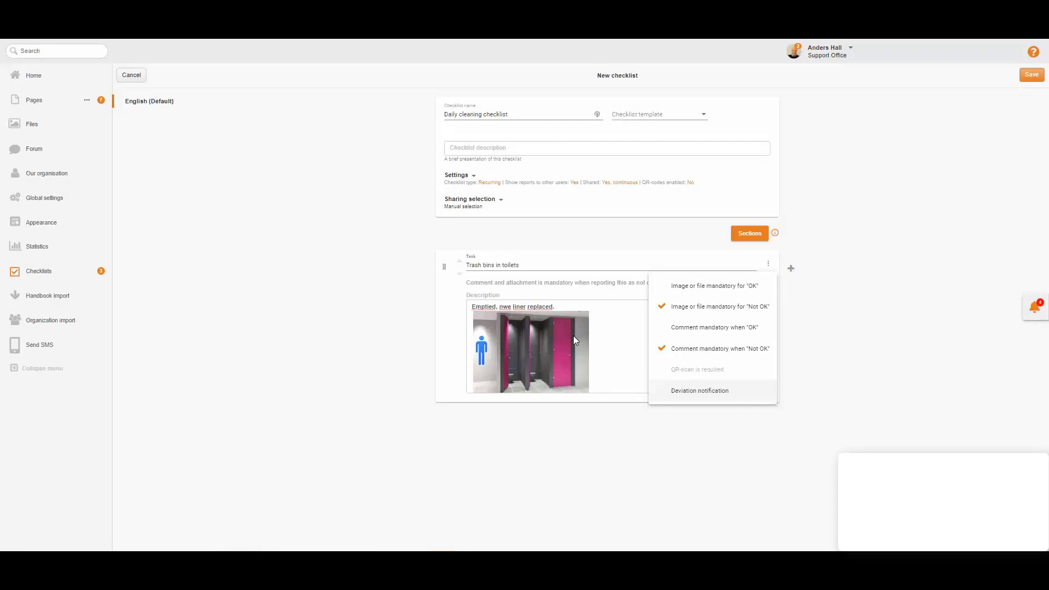
{"action": "left_click", "coordinate": [573, 335]}
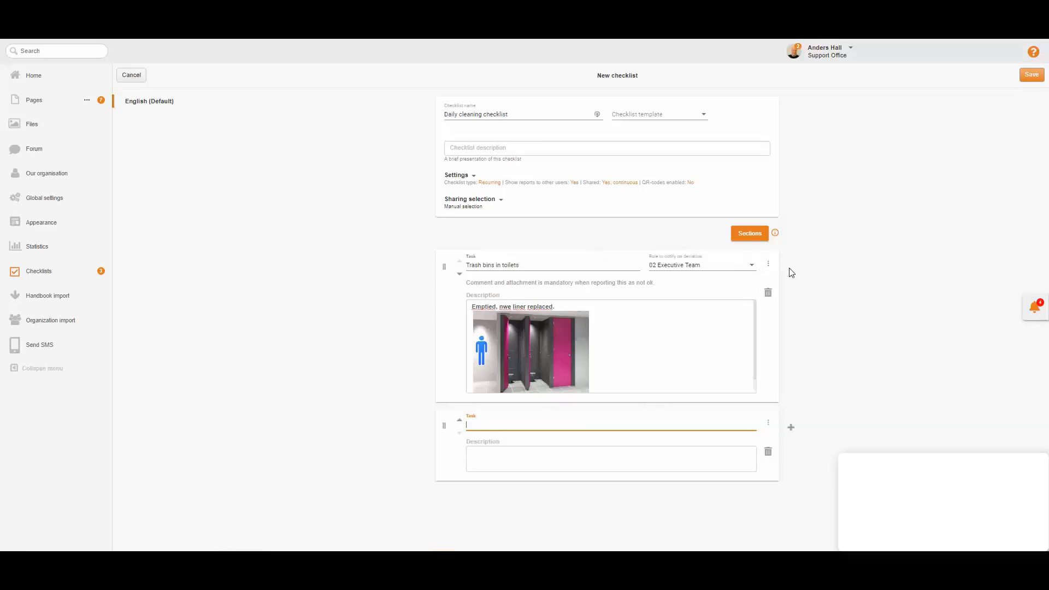
Name the second task "Clean toilet stalls" and insert a link to the Operational Standards page in its description.
{"action": "type", "text": "Clean toilet stalls"}
{"action": "left_click", "coordinate": [519, 456]}
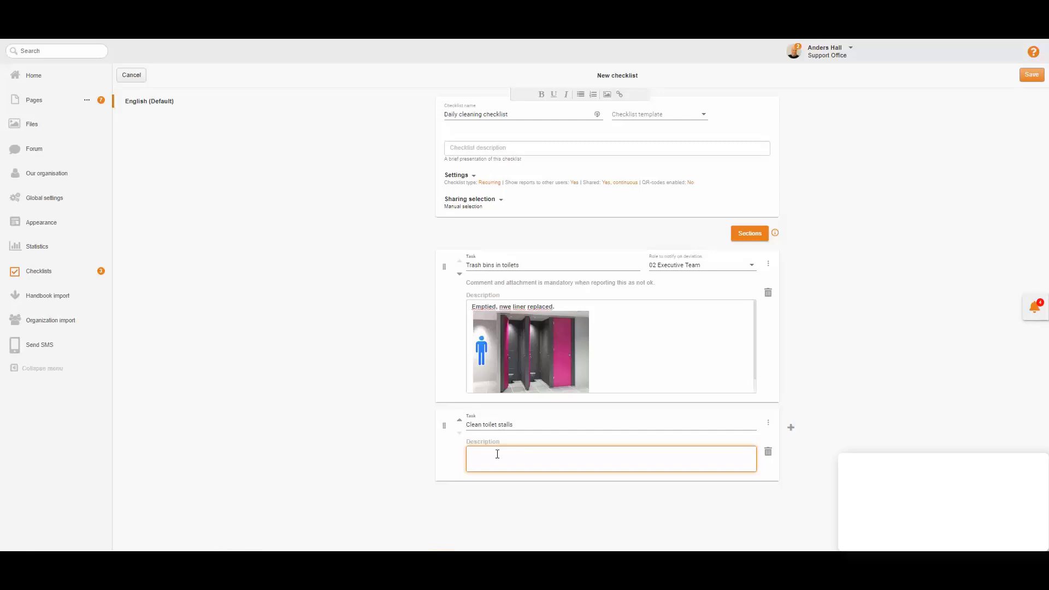
{"action": "left_click", "coordinate": [619, 95]}
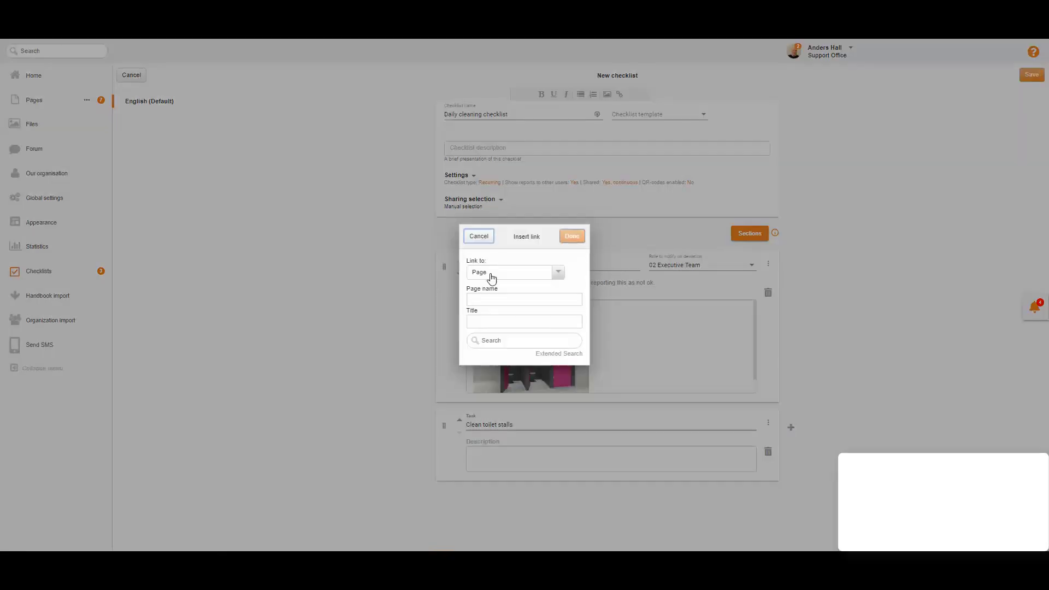
{"action": "left_click", "coordinate": [504, 340]}
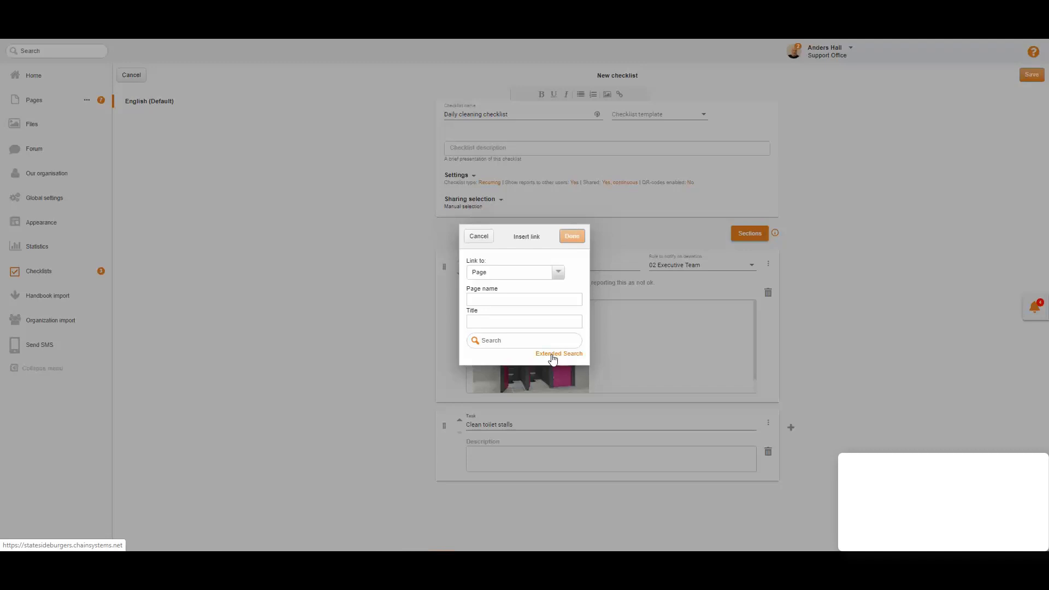
{"action": "left_click", "coordinate": [552, 355]}
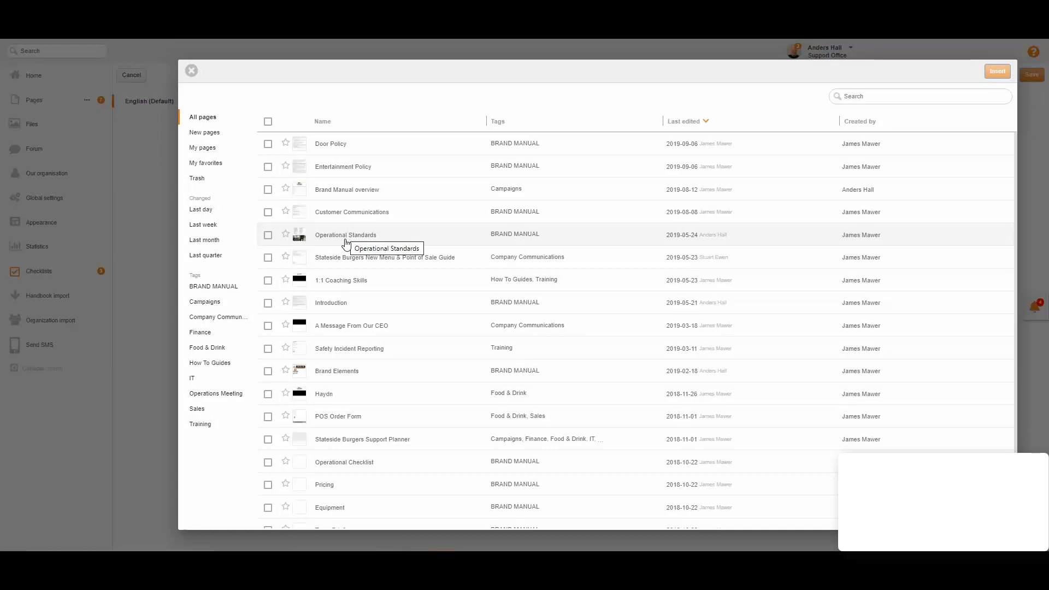
{"action": "left_click", "coordinate": [347, 237]}
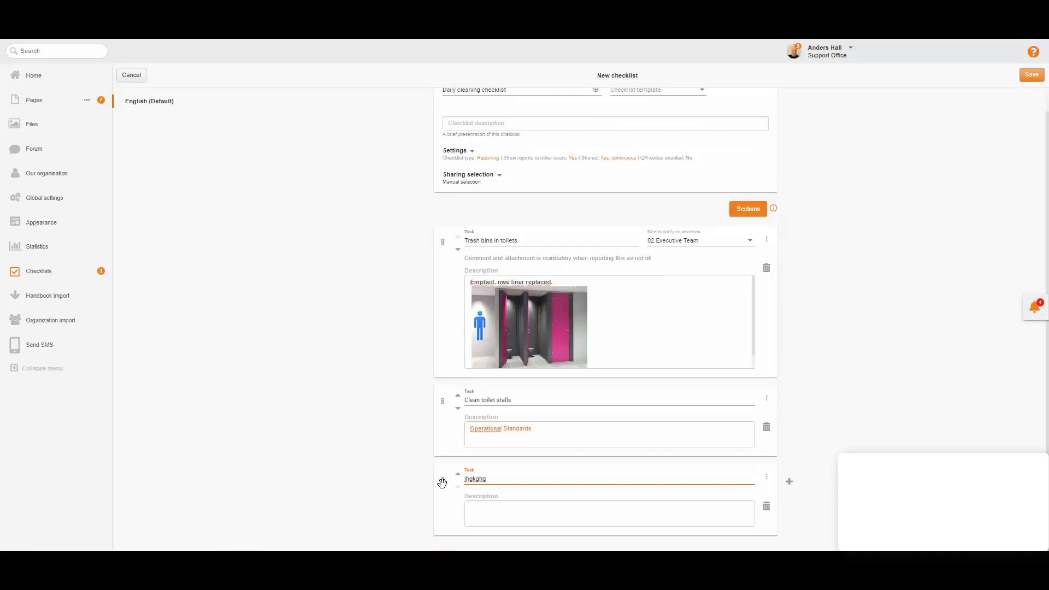
Move the third task "jhgkghg" above the other tasks and save the checklist.
{"action": "left_click_drag", "start_coordinate": [442, 483], "coordinate": [442, 242]}
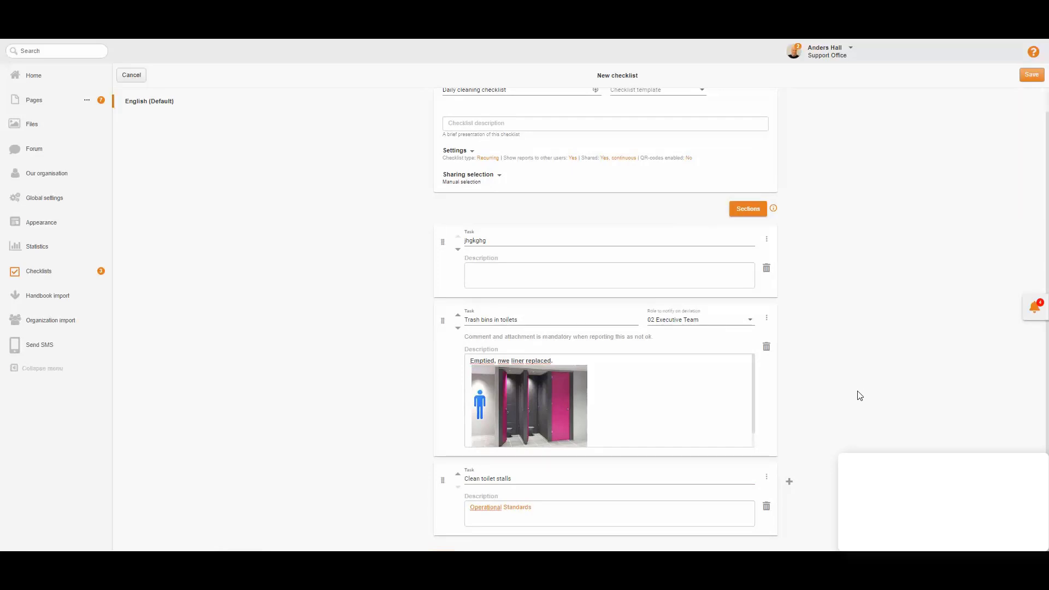
{"action": "scroll", "coordinate": [860, 396], "scroll_direction": "up", "scroll_amount": 1}
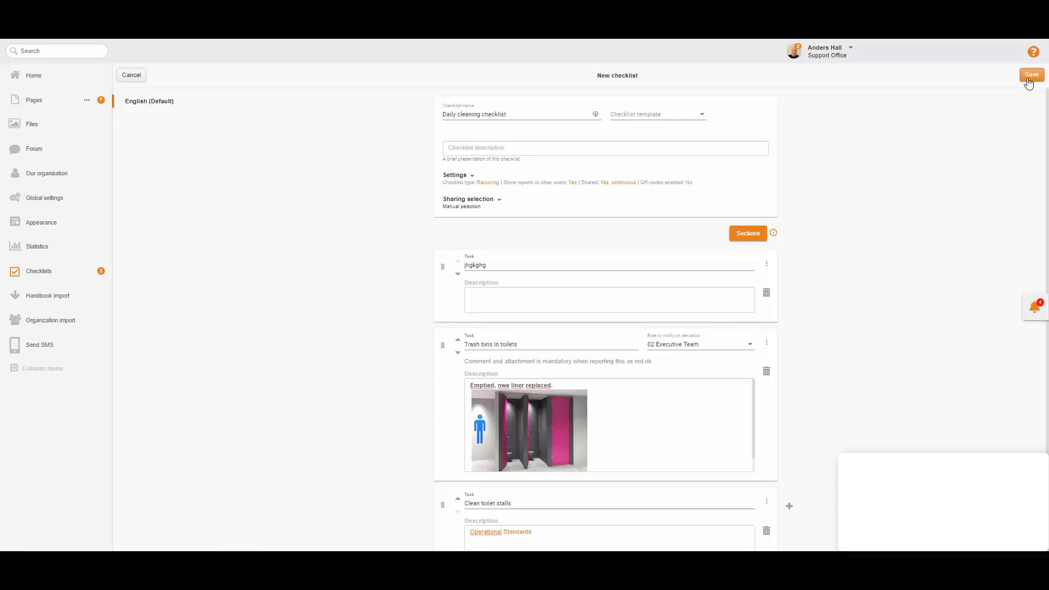
{"action": "left_click", "coordinate": [1031, 76]}
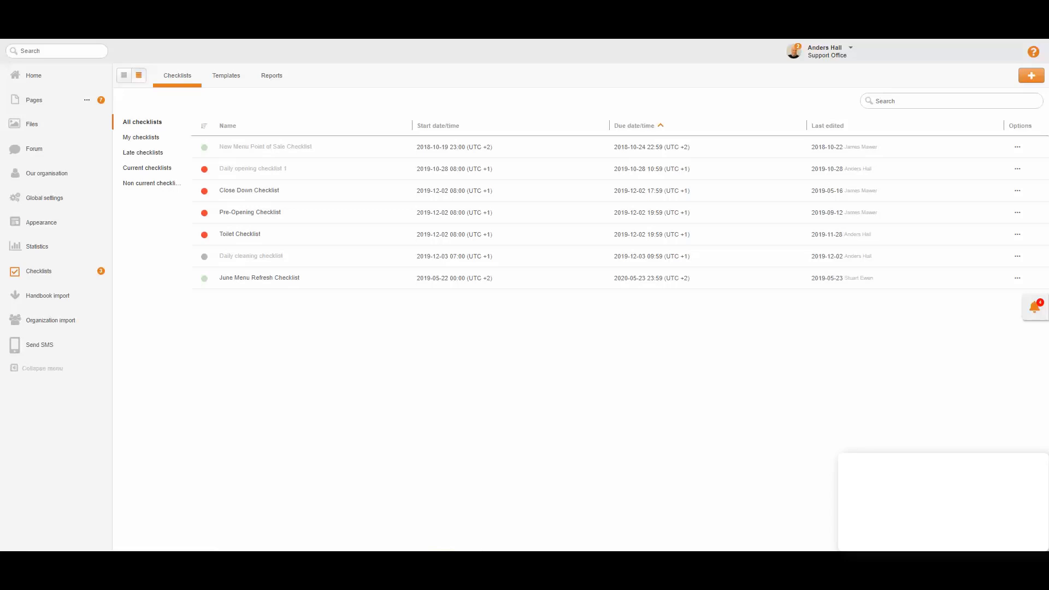
Review the checklist overview filtered by all, my, late, current and non current checklists, ending on all checklists.
{"action": "left_click", "coordinate": [147, 123]}
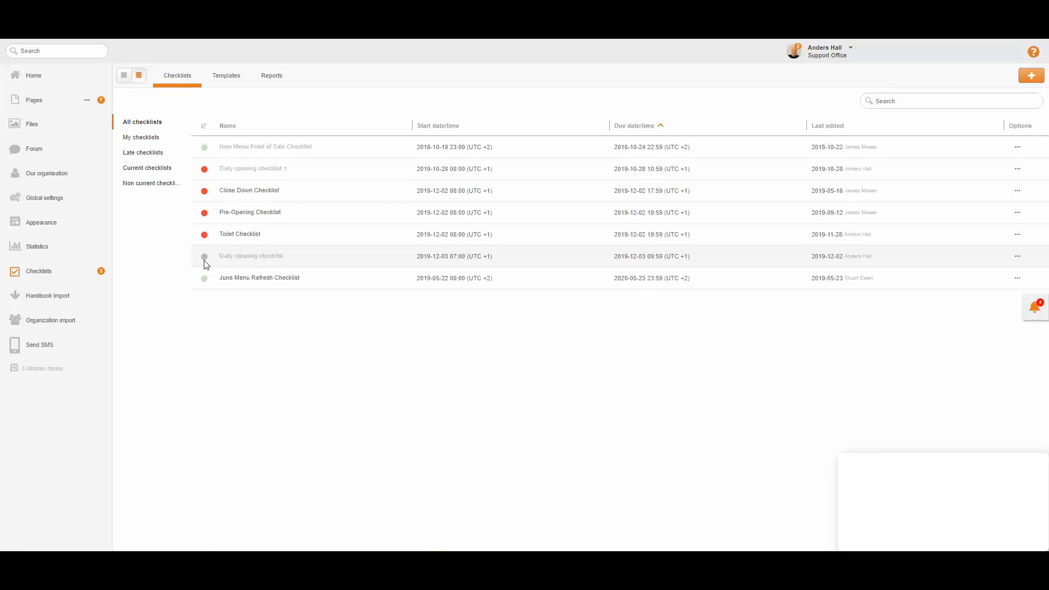
{"action": "left_click", "coordinate": [149, 140]}
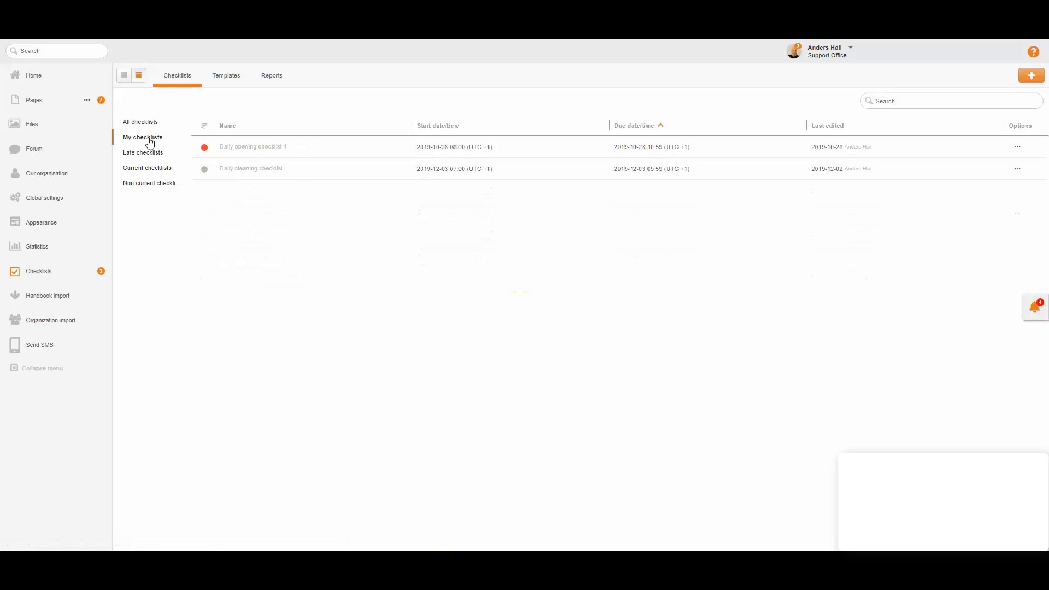
{"action": "left_click", "coordinate": [143, 155]}
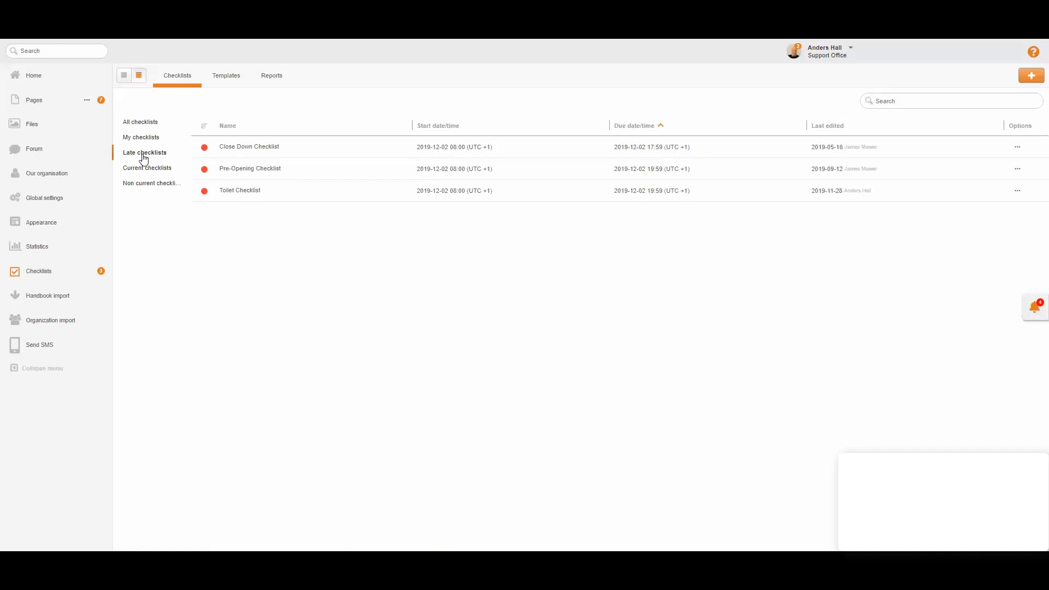
{"action": "left_click", "coordinate": [145, 170]}
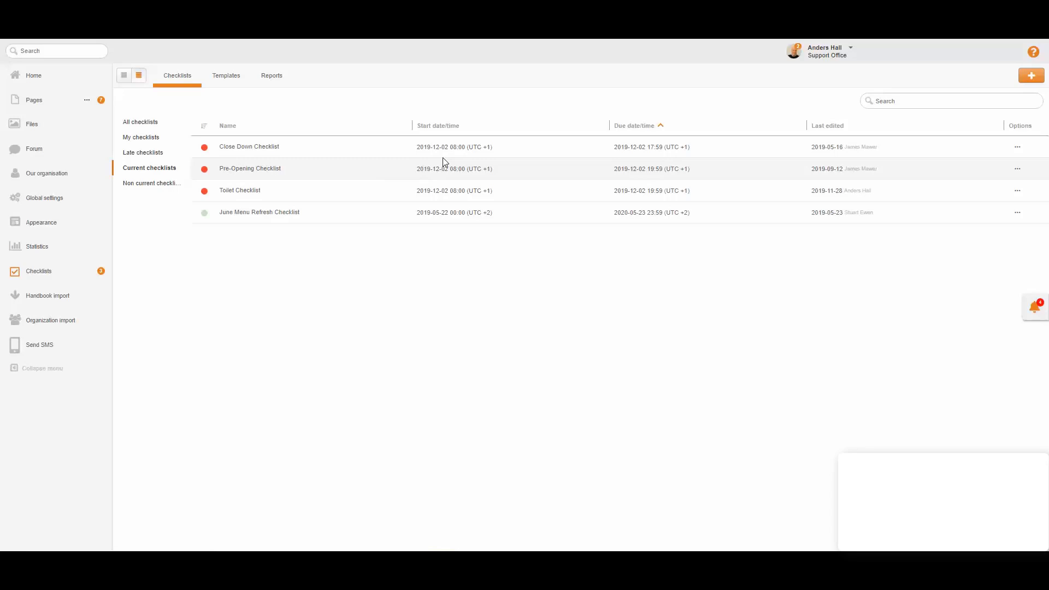
{"action": "left_click", "coordinate": [139, 186]}
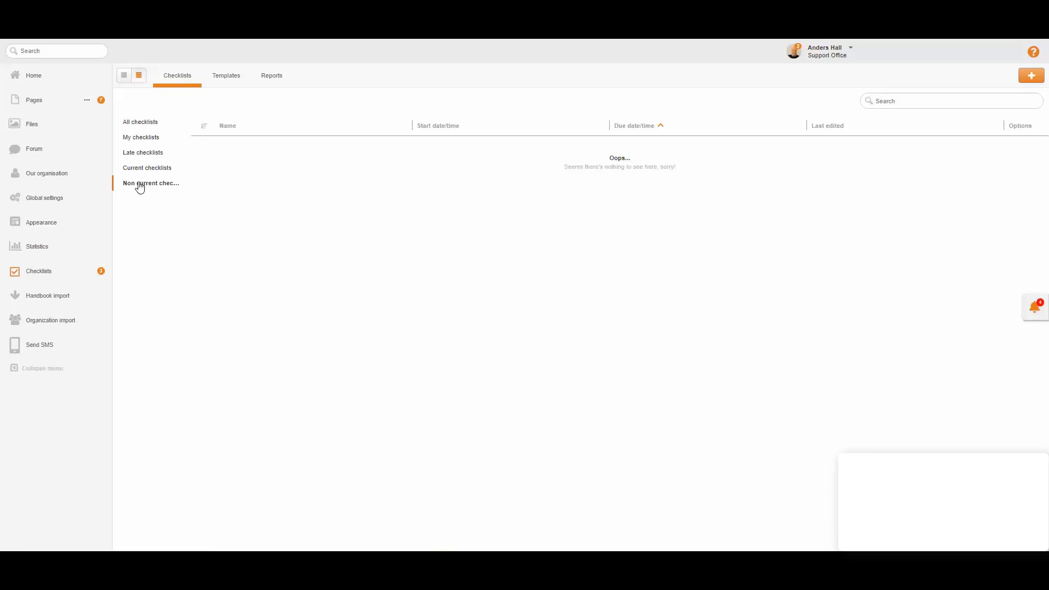
{"action": "left_click", "coordinate": [141, 122]}
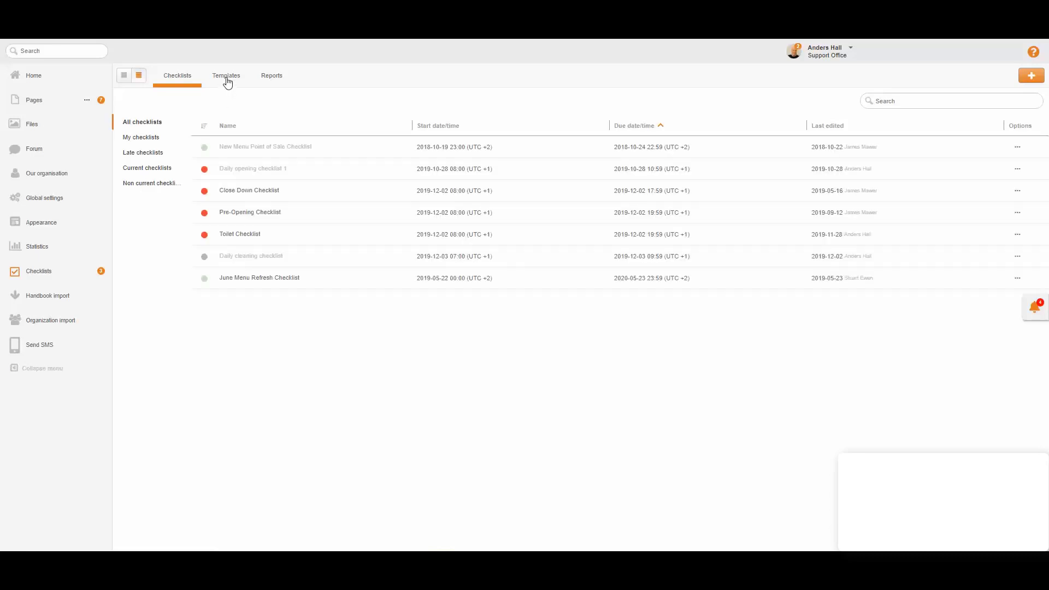
View the list of checklist templates and the checklist reports overview.
{"action": "left_click", "coordinate": [228, 82]}
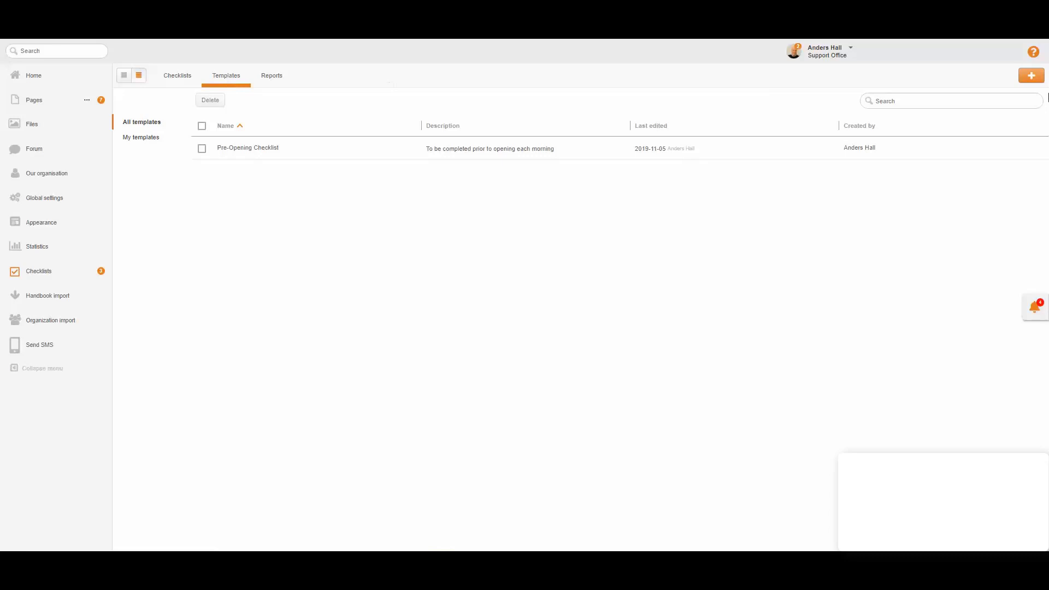
{"action": "left_click", "coordinate": [275, 78]}
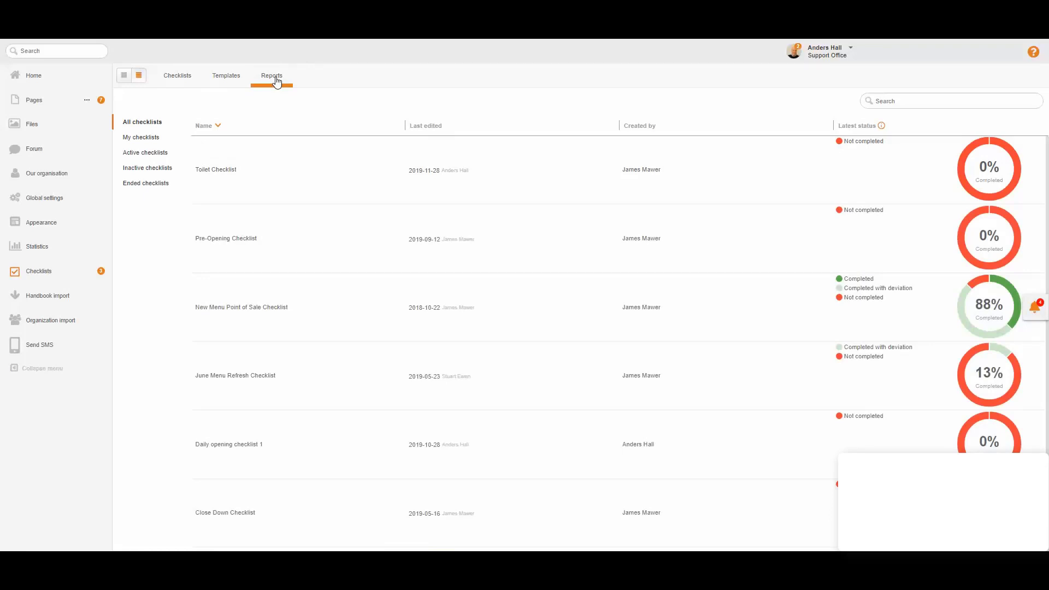
Return to the checklists overview and open the options of the Close Down Checklist.
{"action": "left_click", "coordinate": [176, 77]}
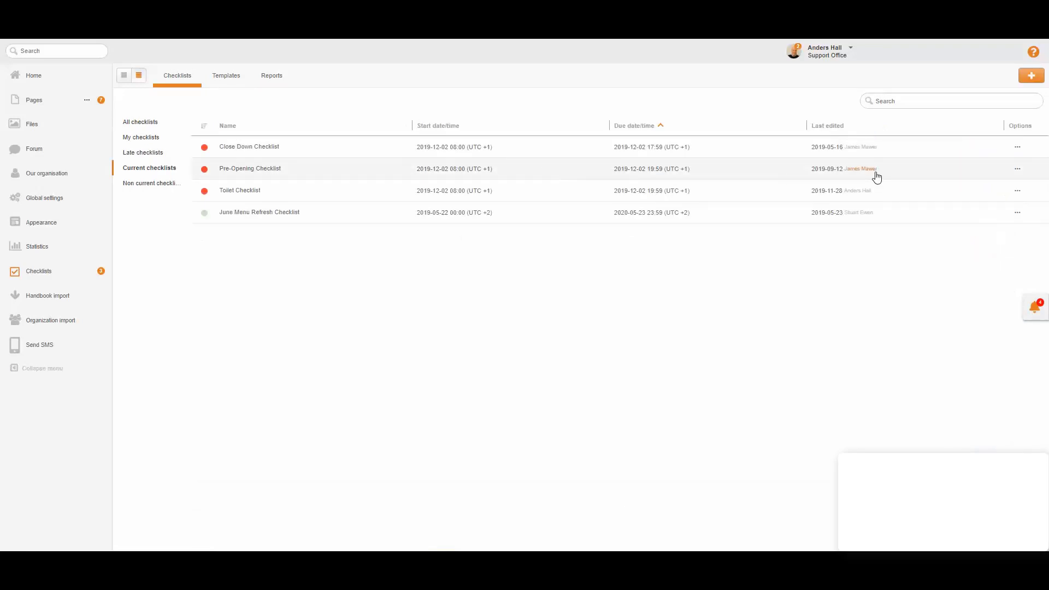
{"action": "left_click", "coordinate": [1017, 148]}
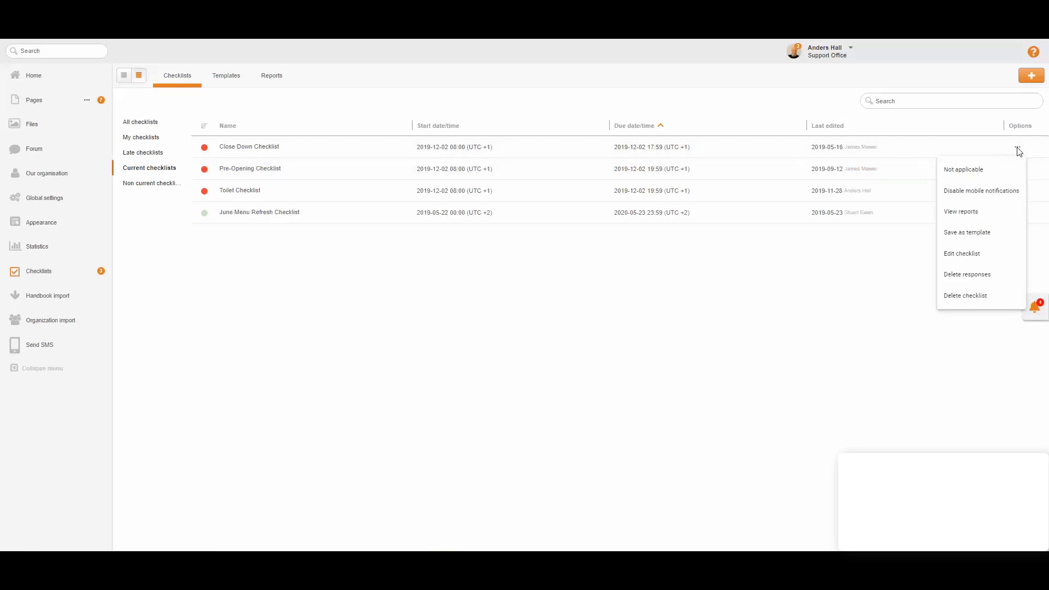